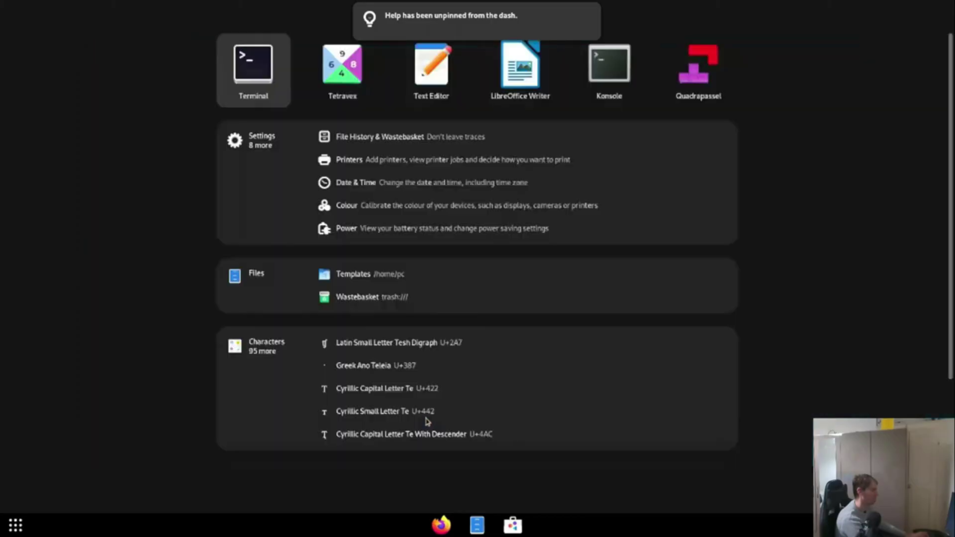
type("r")
Launch Terminal from the GNOME Shell application search for 'ter'.
key("Escape")
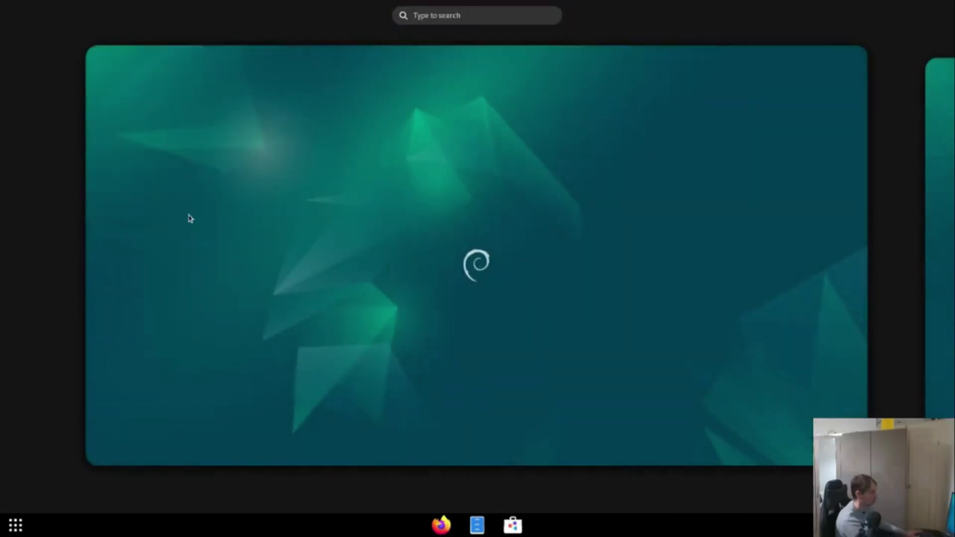
key("super")
key("super")
key("super")
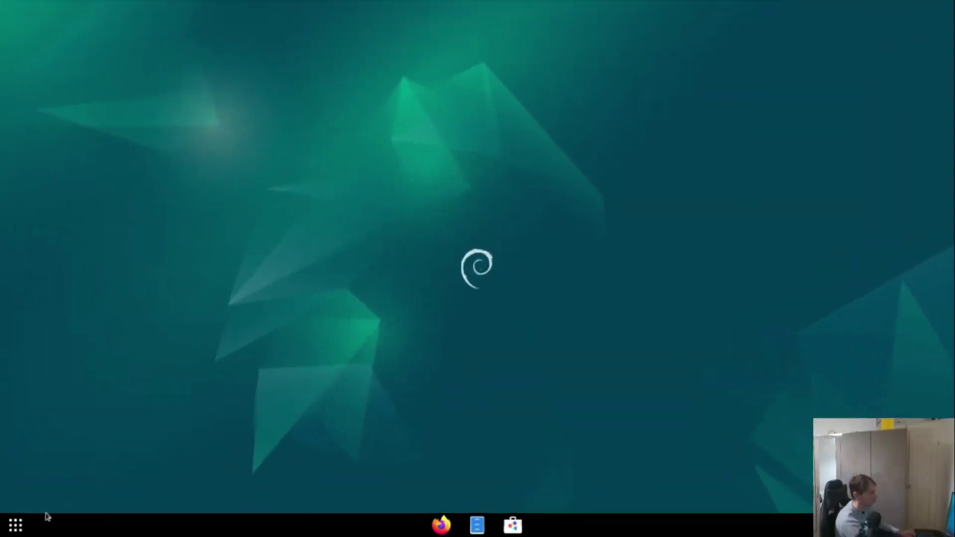
left_click(14, 526)
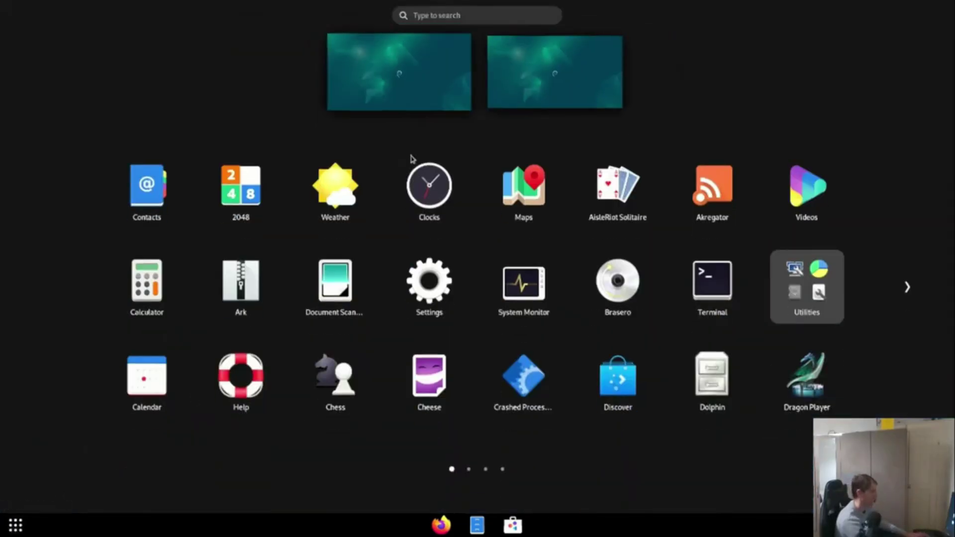
type("ter")
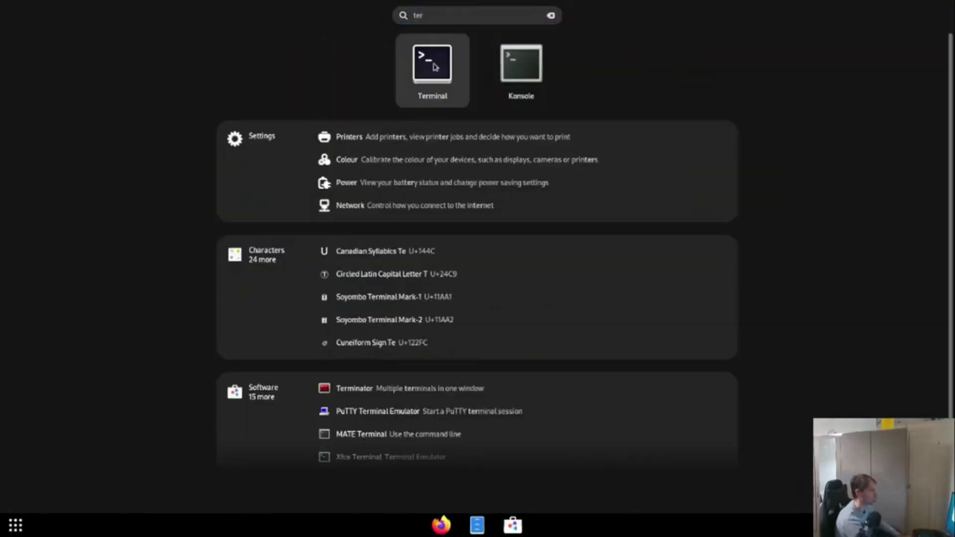
left_click(434, 67)
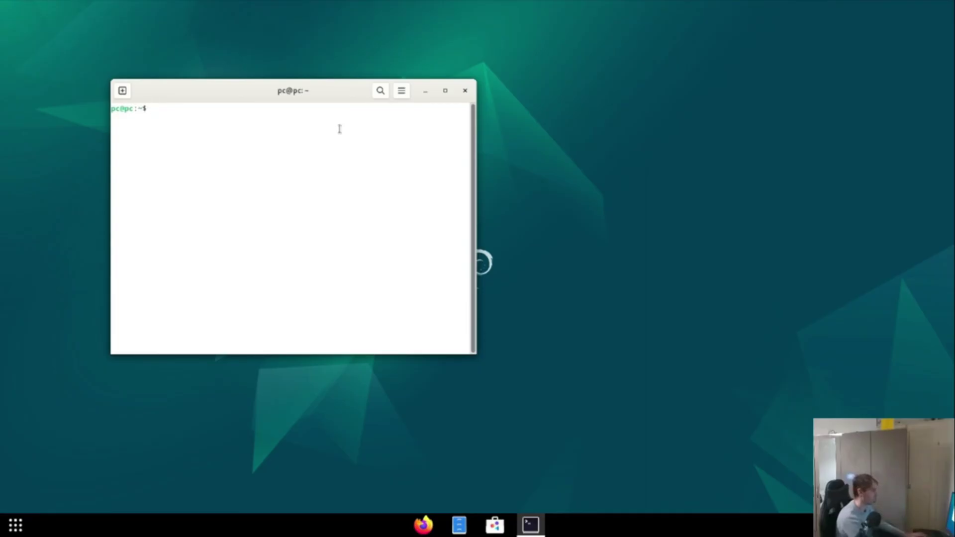
type("su")
Switch to a root shell with su and the root password.
key("Return")
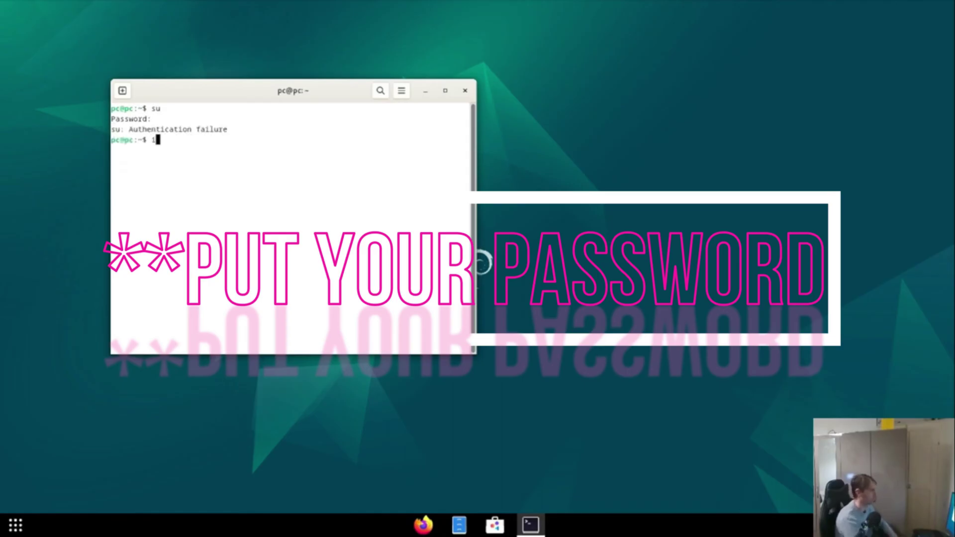
key("Return")
type("u")
key("Return")
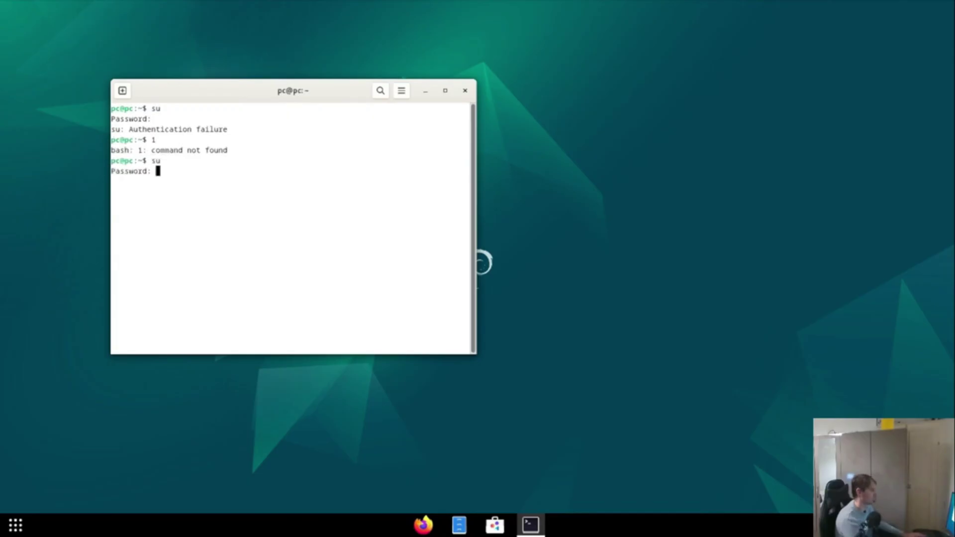
key("Return")
type("sud")
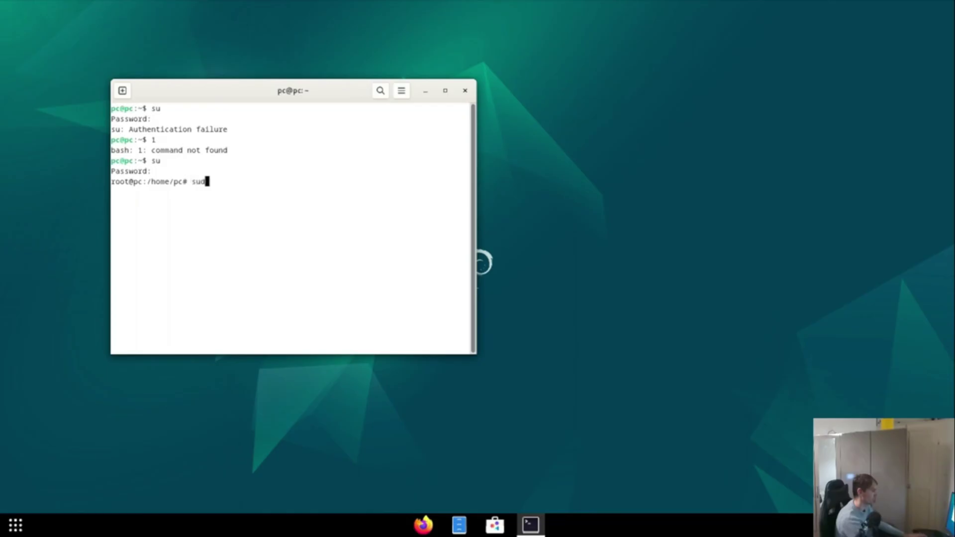
type("o ")
type("apt")
Run sudo apt update and sudo apt upgrade, which finds nothing to upgrade.
key("Return")
type("sudo apt up")
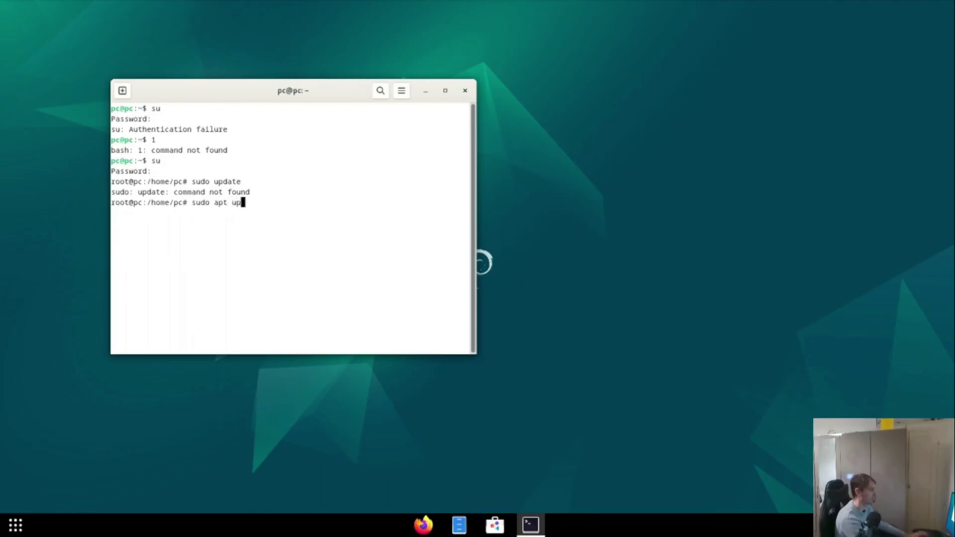
type("date")
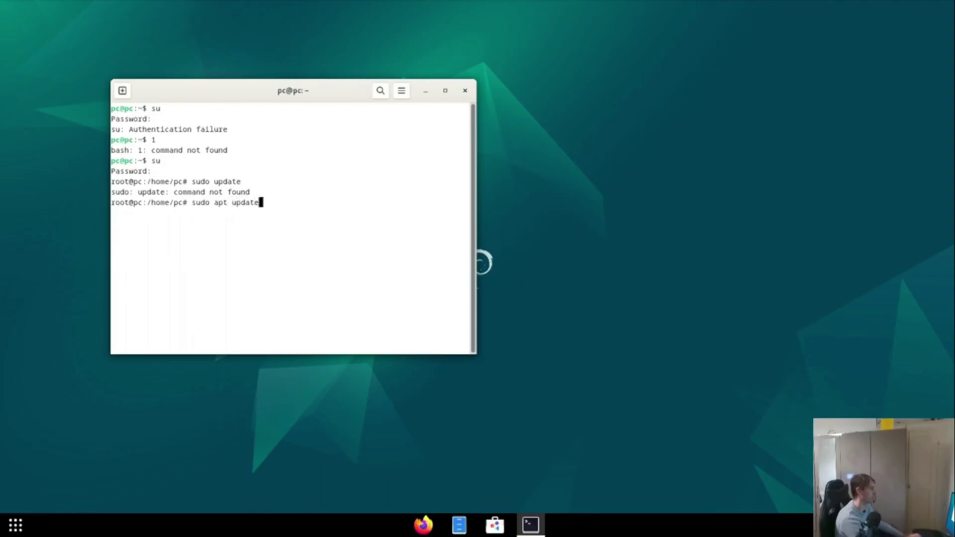
key("Return")
type("sudo apt u")
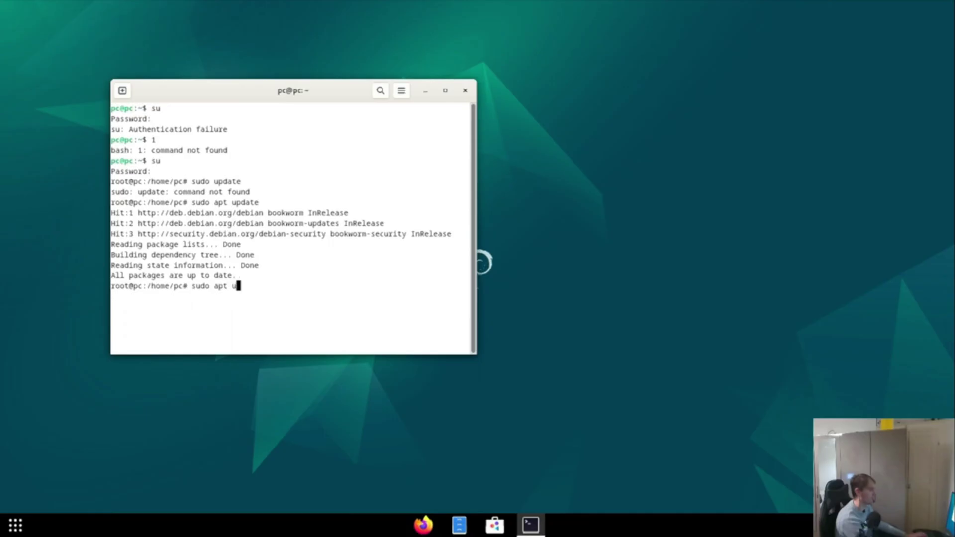
type("pgrade")
key("Return")
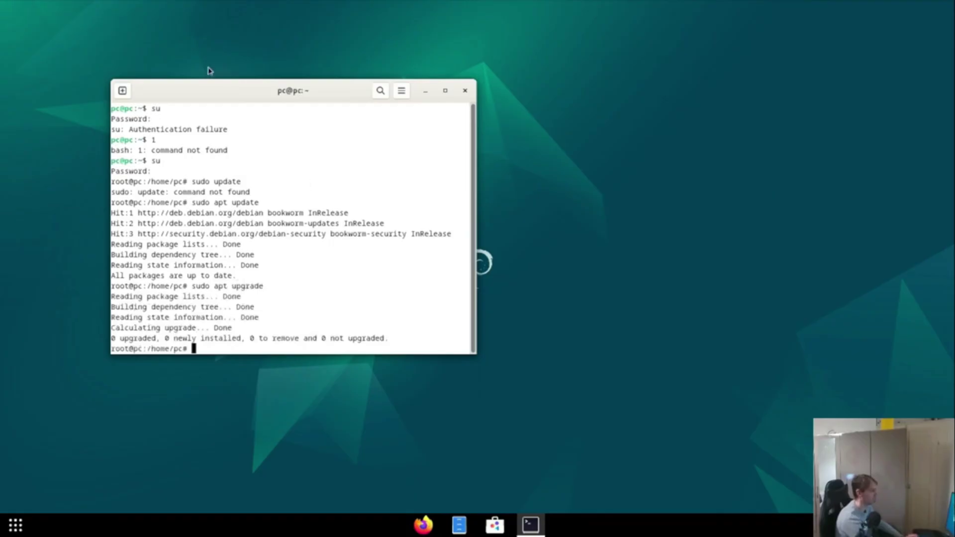
Centre the terminal and install gedit with sudo apt install, confirming with y.
left_click_drag(319, 93, 469, 81)
type("s")
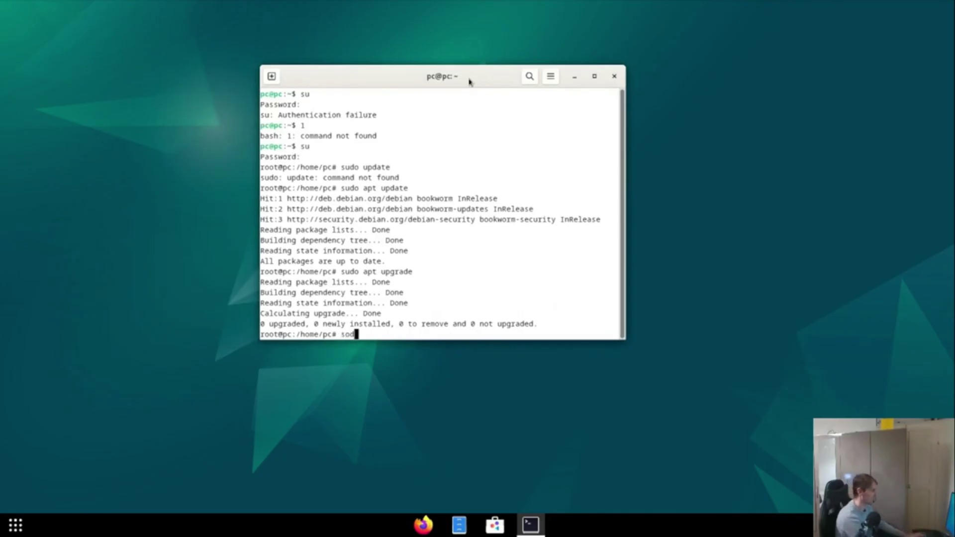
type("uyd")
type("stall gedit")
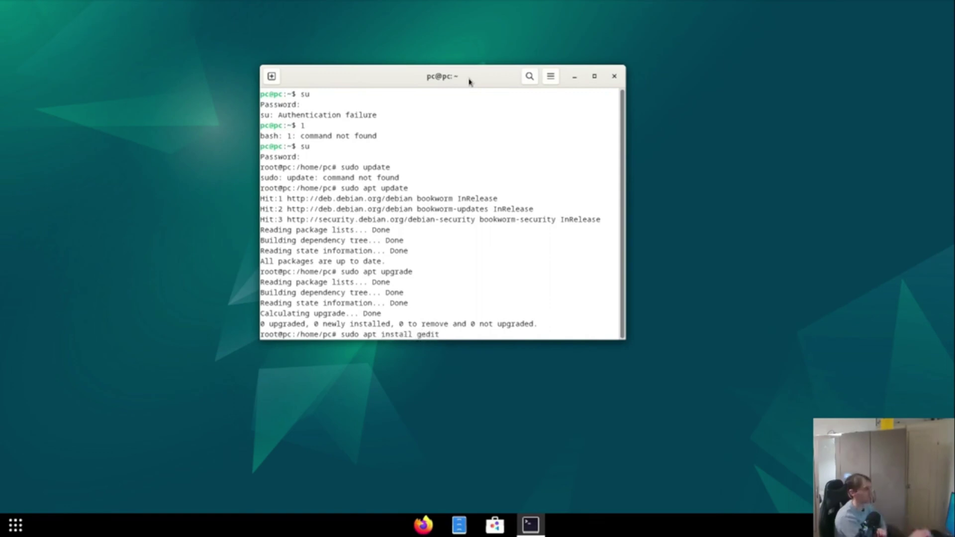
key("Return")
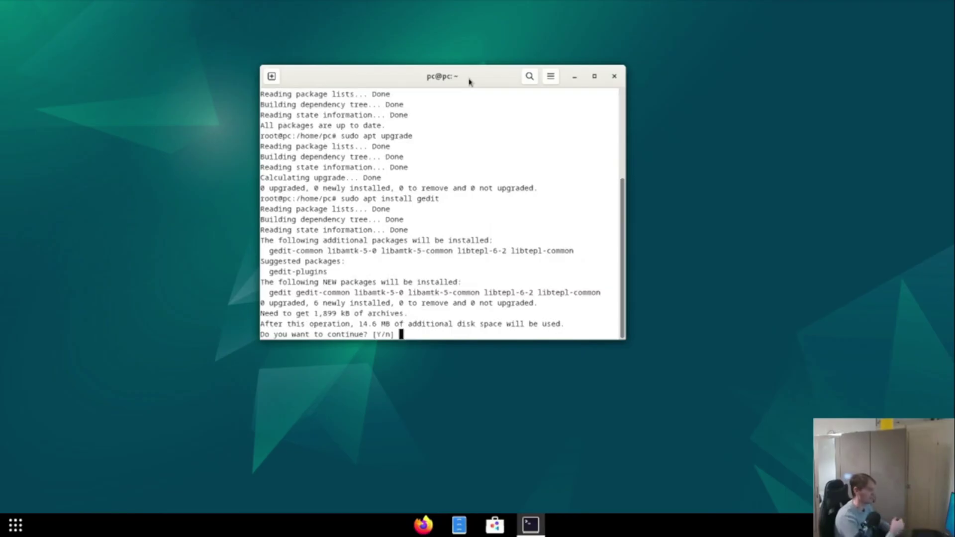
type("y")
key("Return")
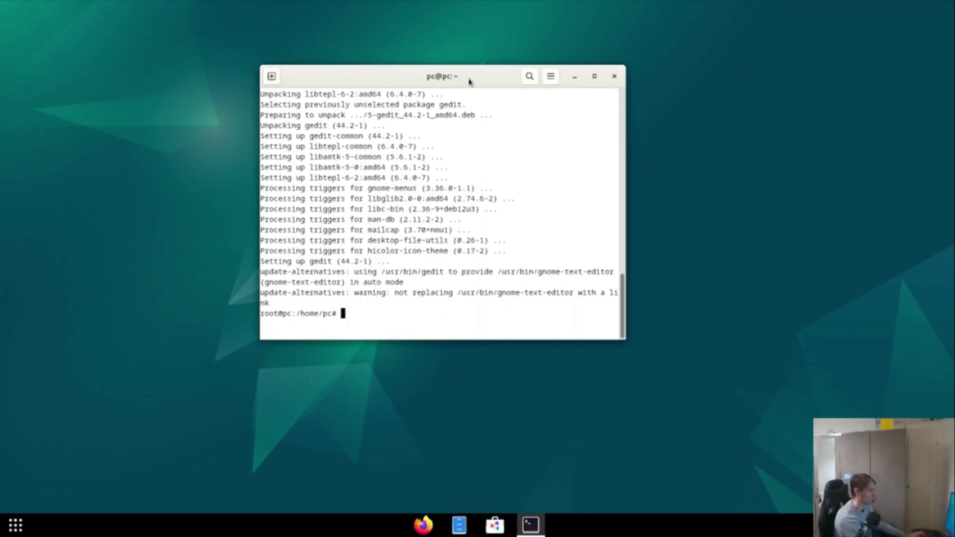
type("sudoge")
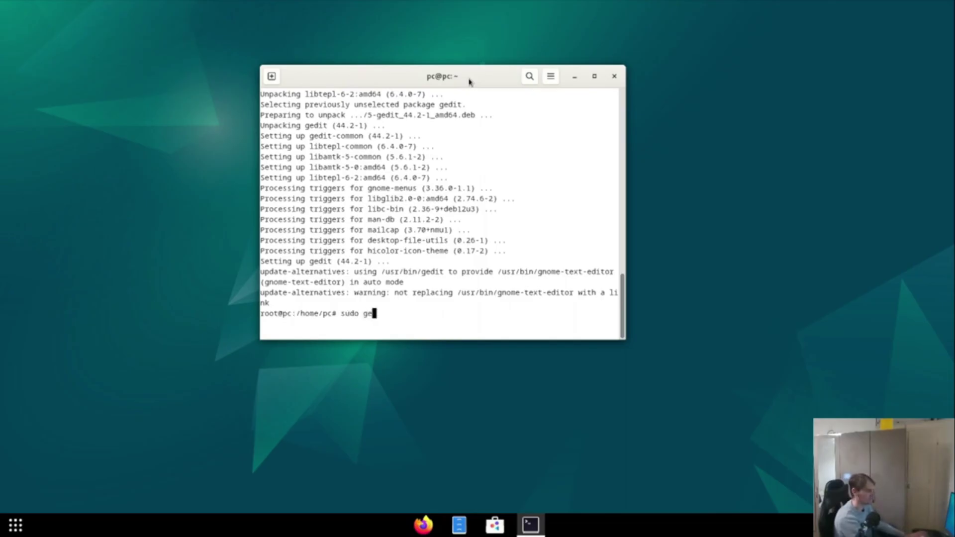
type("dit /etc")
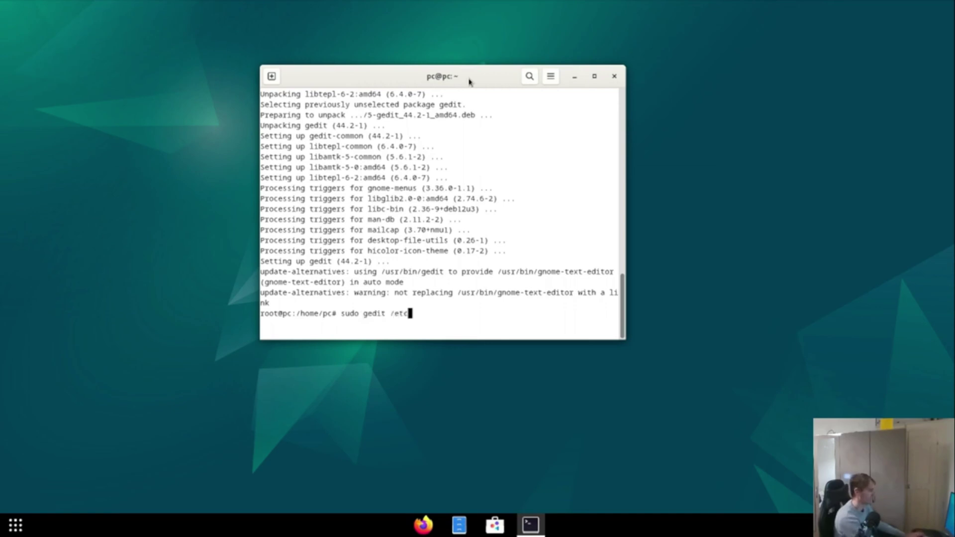
type("/sudoers")
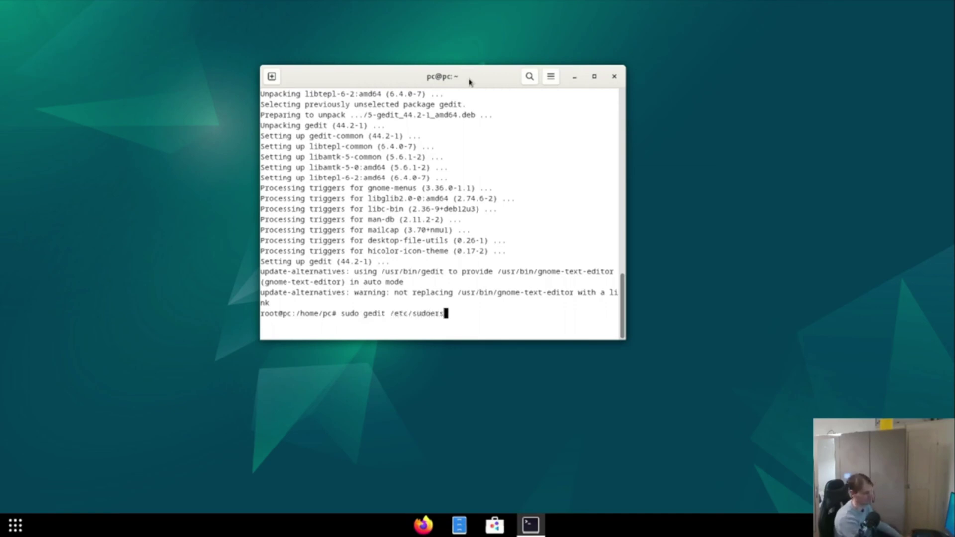
Open /etc/sudoers in gedit as root and start empty line 48 with the username.
key("Return")
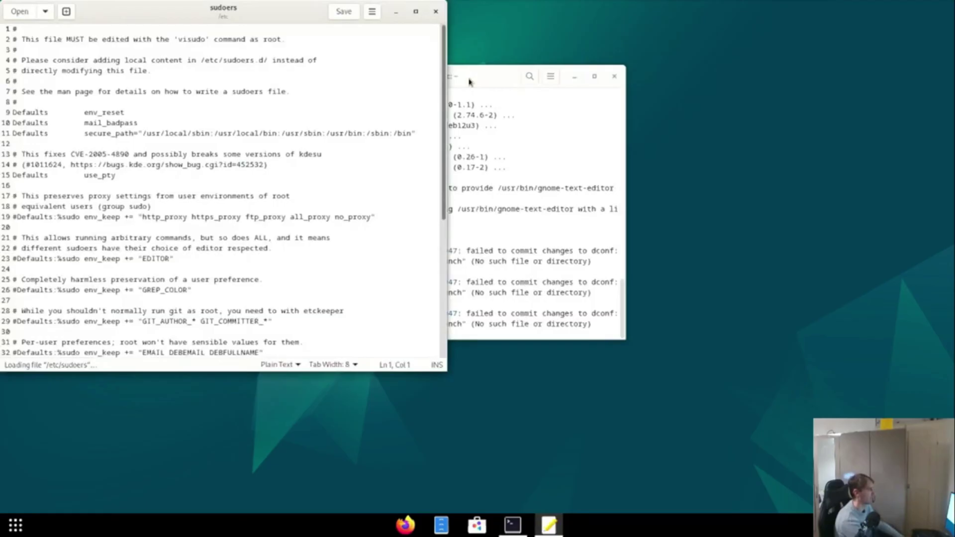
left_click_drag(175, 20, 334, 32)
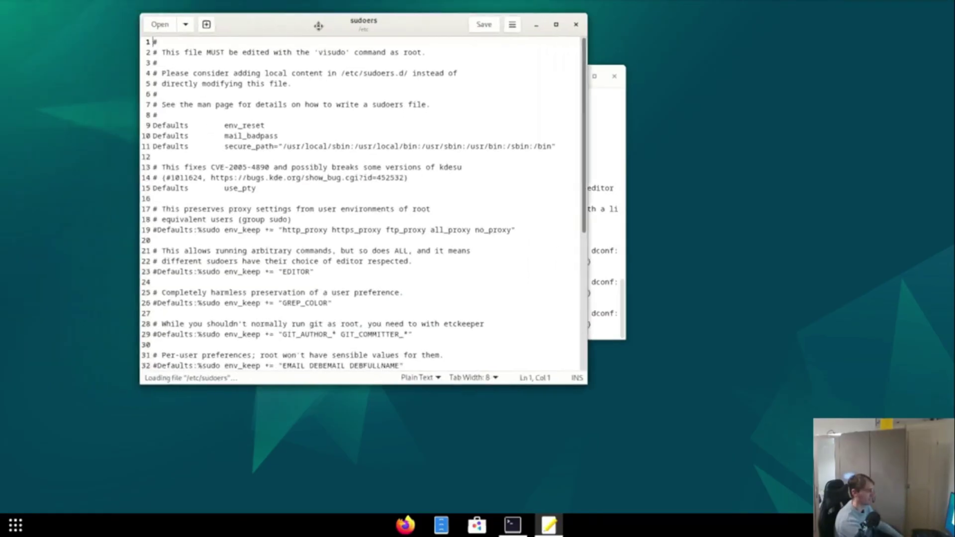
scroll(383, 159, "down", 1)
scroll(383, 159, "down", 4)
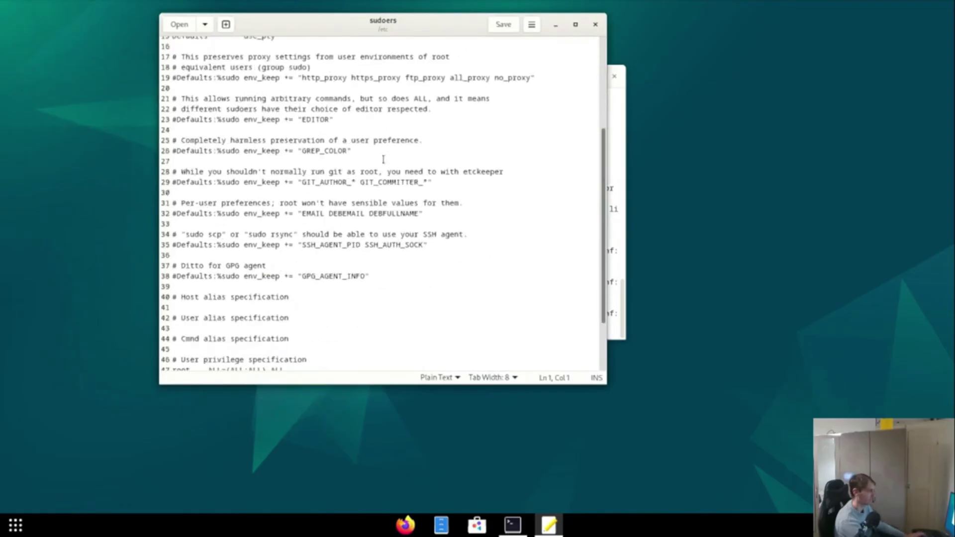
scroll(383, 158, "down", 2)
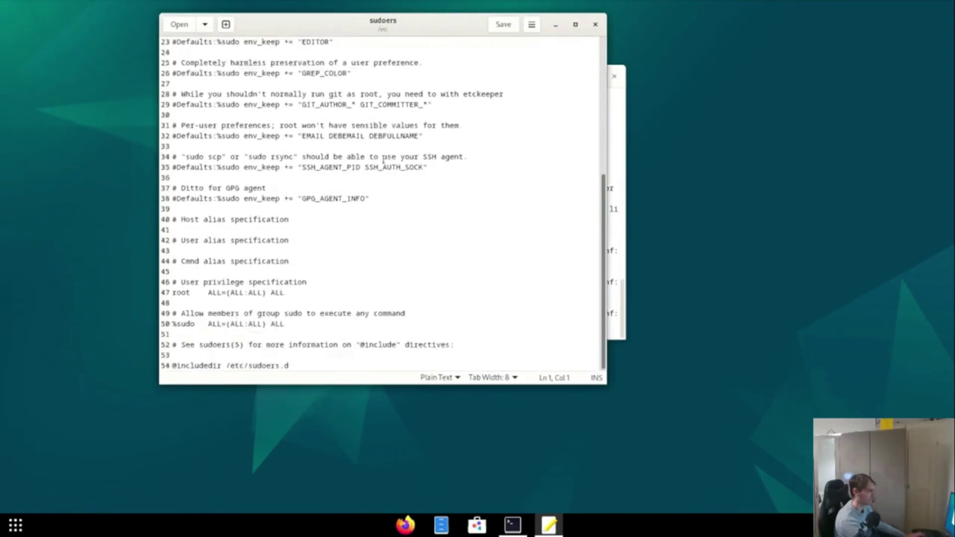
left_click(192, 282)
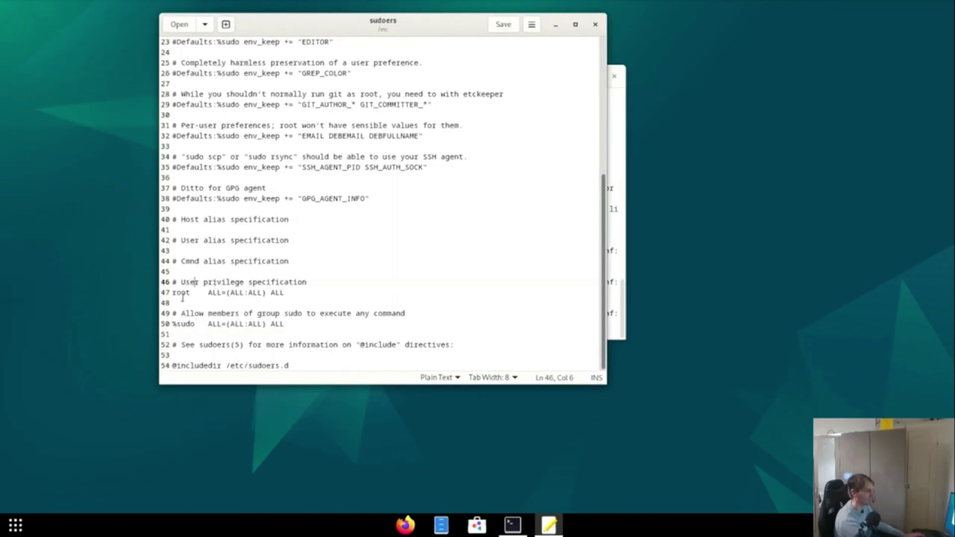
left_click(184, 302)
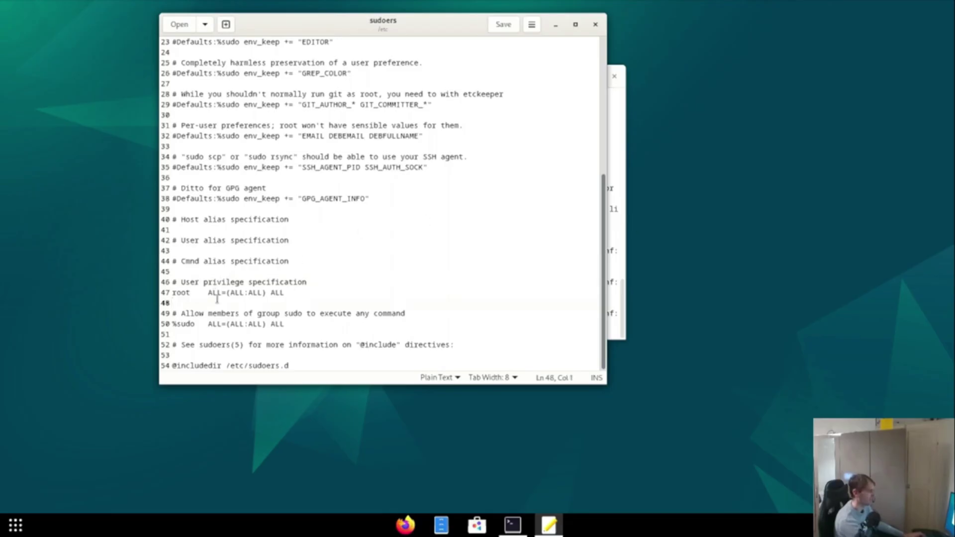
mouse_move(431, 28)
left_mouse_down()
mouse_move(342, 319)
mouse_move(376, 54)
left_mouse_up()
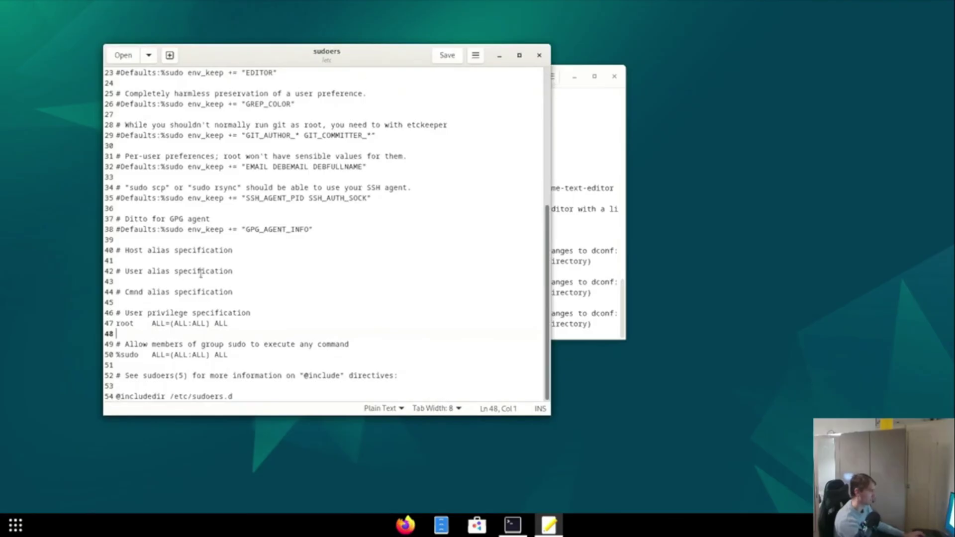
type("pc")
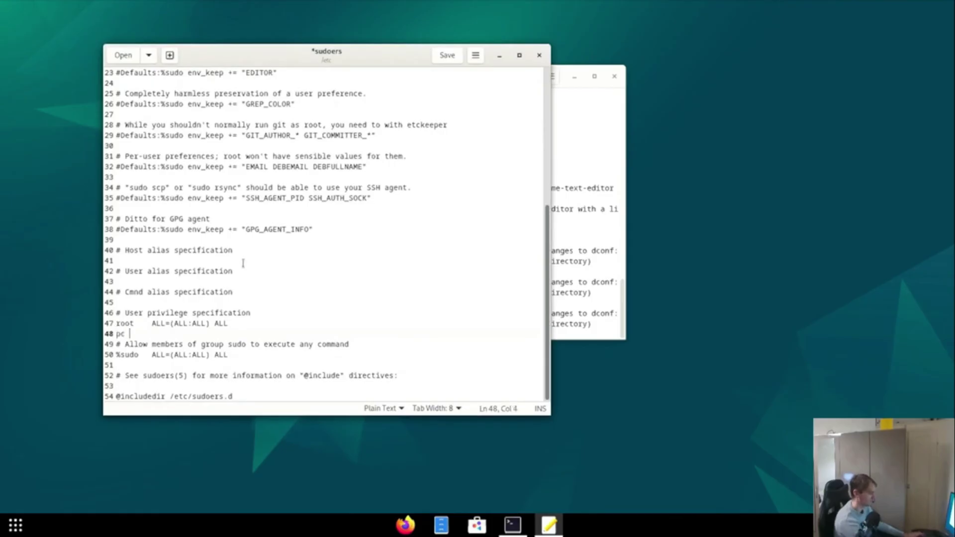
Copy root's ALL=(ALL:ALL) ALL rule onto line 48, then save and close gedit.
left_click_drag(154, 326, 225, 325)
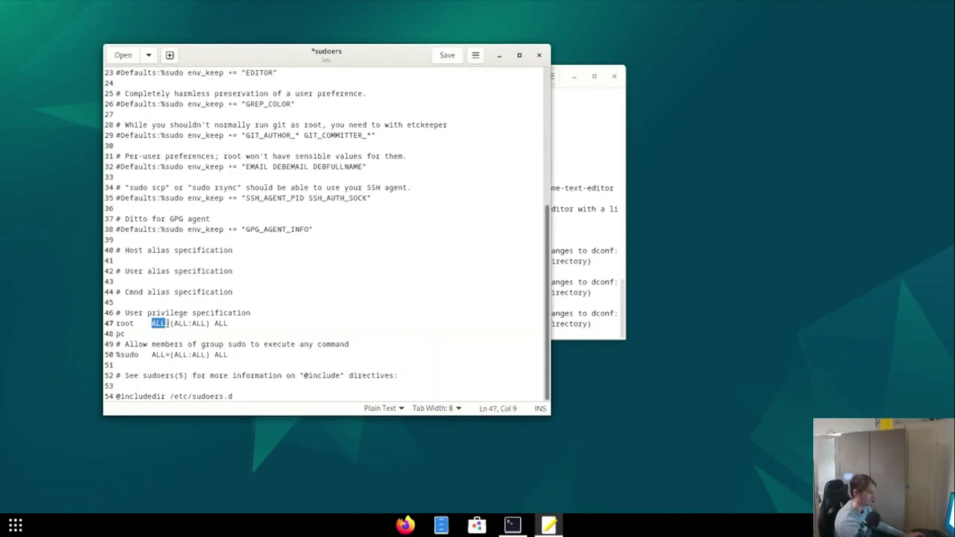
right_click(224, 325)
left_click(243, 373)
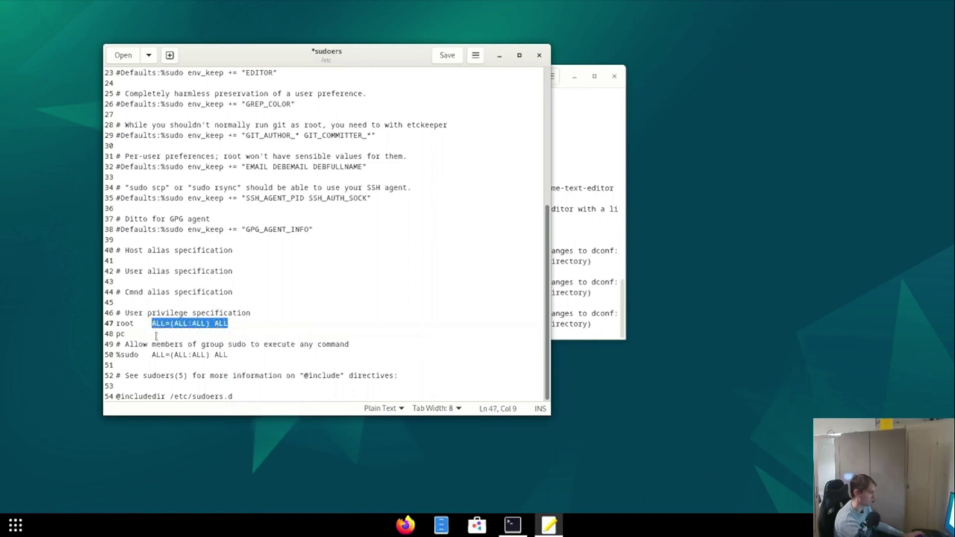
left_click(157, 335)
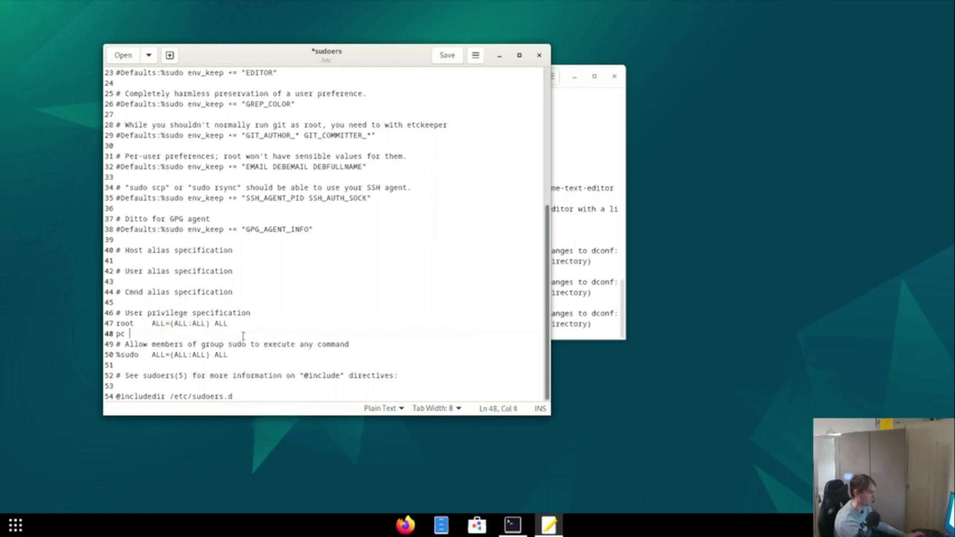
right_click(174, 333)
left_click(203, 395)
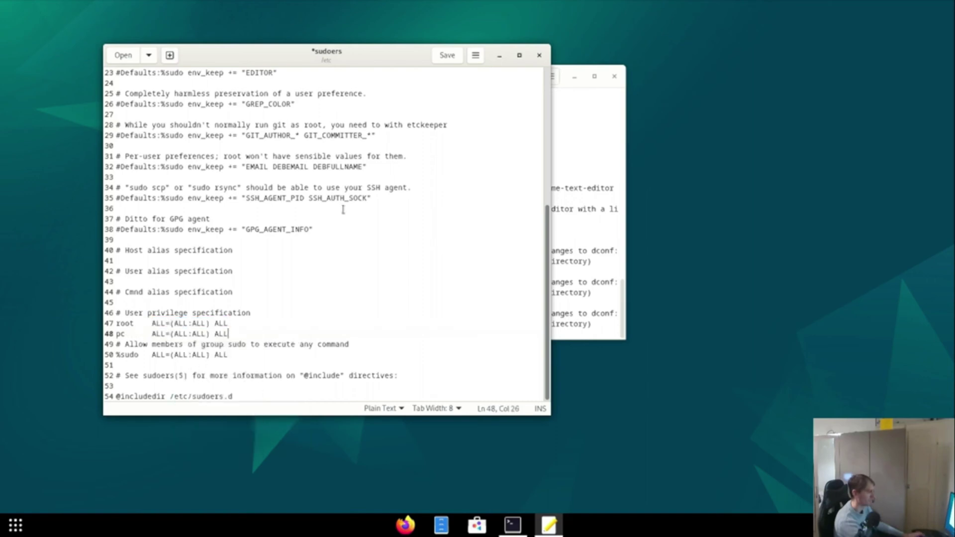
left_click(445, 57)
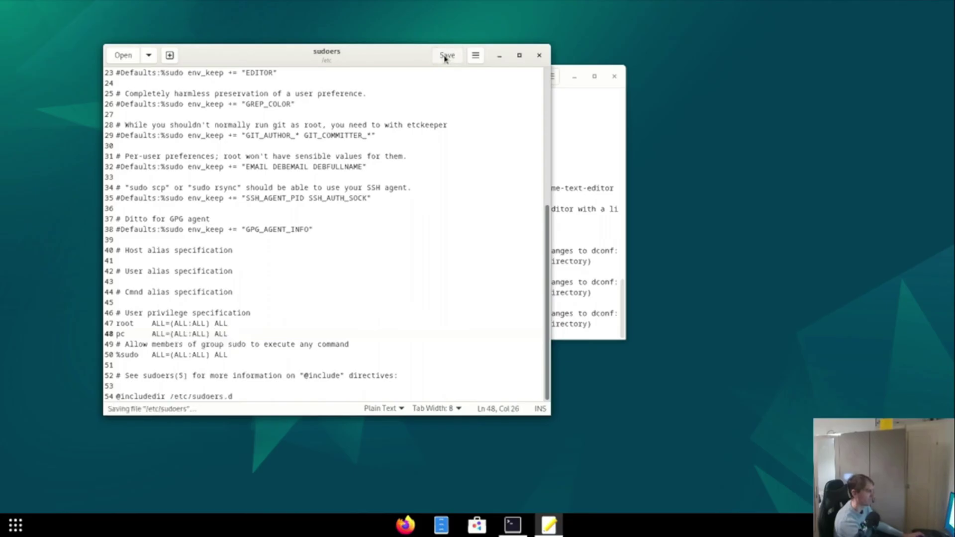
left_click(537, 57)
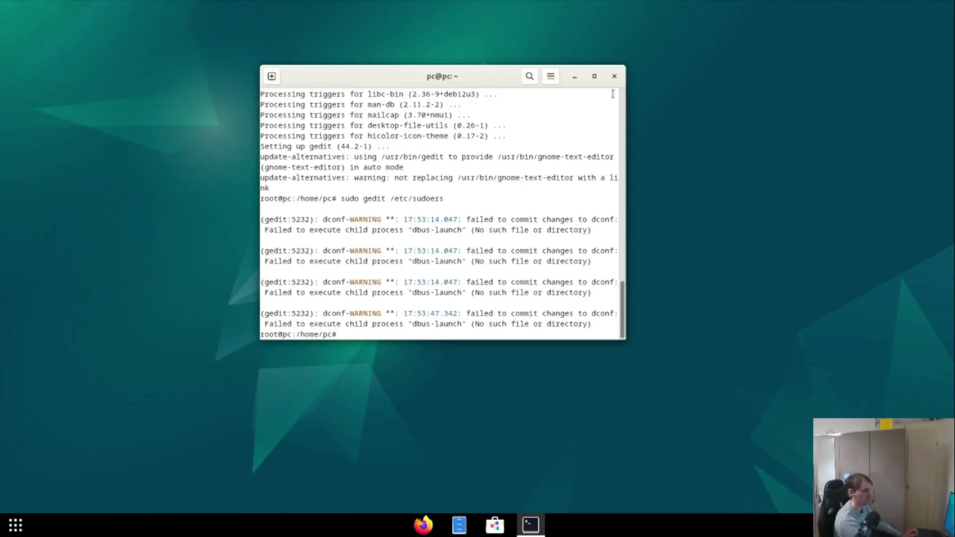
Close the root terminal and open a fresh Terminal from the Activities search.
left_click(613, 75)
left_click(522, 230)
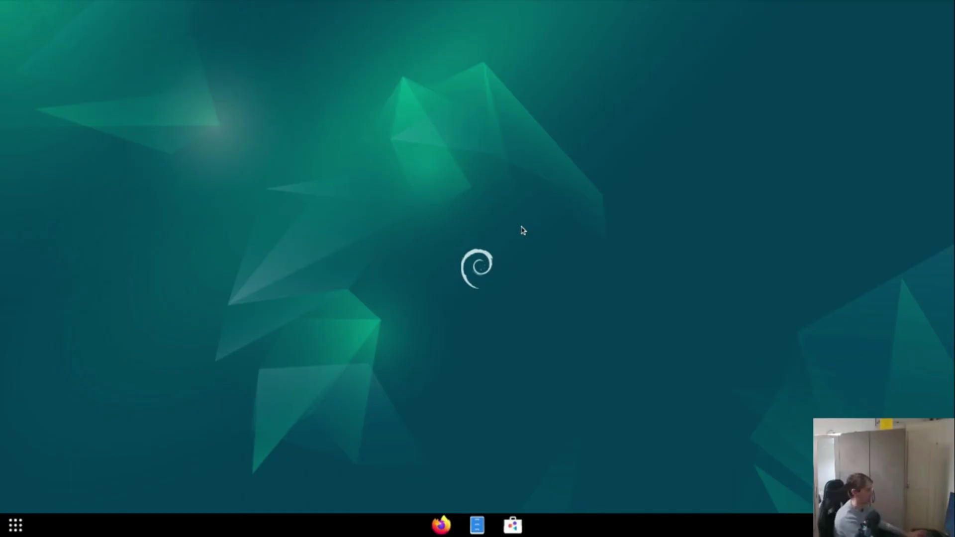
key("super")
type("termi")
key("Return")
type("su")
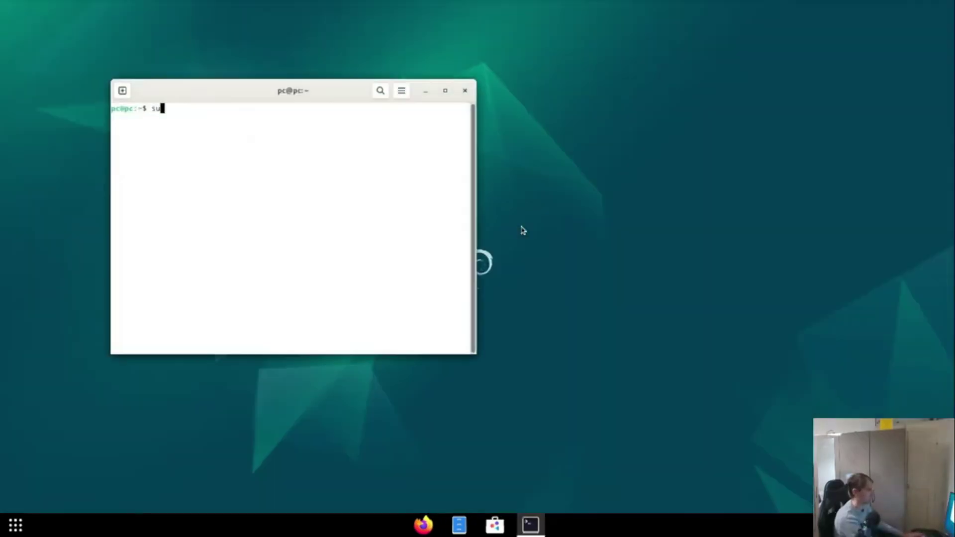
type("do")
Run sudo apt update as user pc with the user password, then exit.
key("Return")
type("udo a")
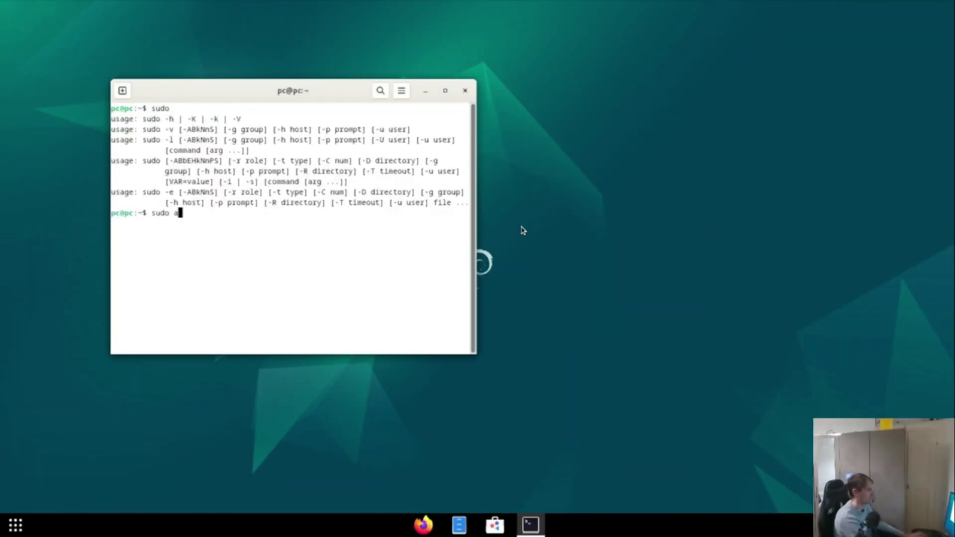
type("pt updat")
type("e")
key("Return")
key("Return")
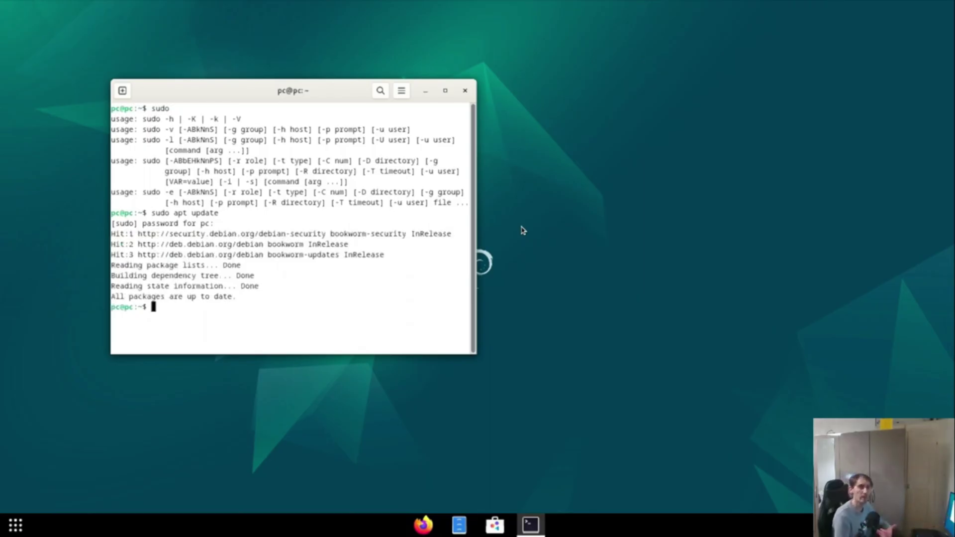
key("ctrl+d")
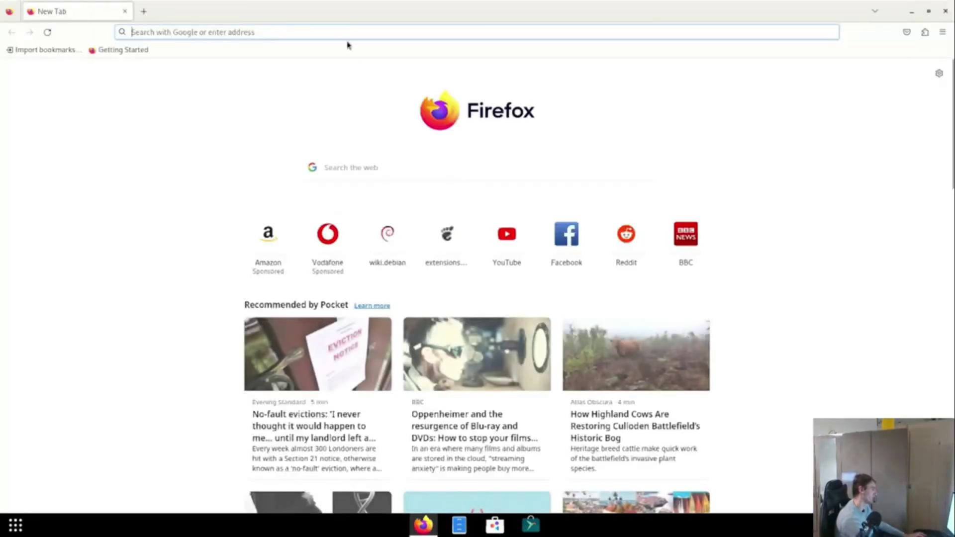
Open the Debian wiki NvidiaGraphicsDrivers page and launch a terminal alongside it.
left_click(346, 33)
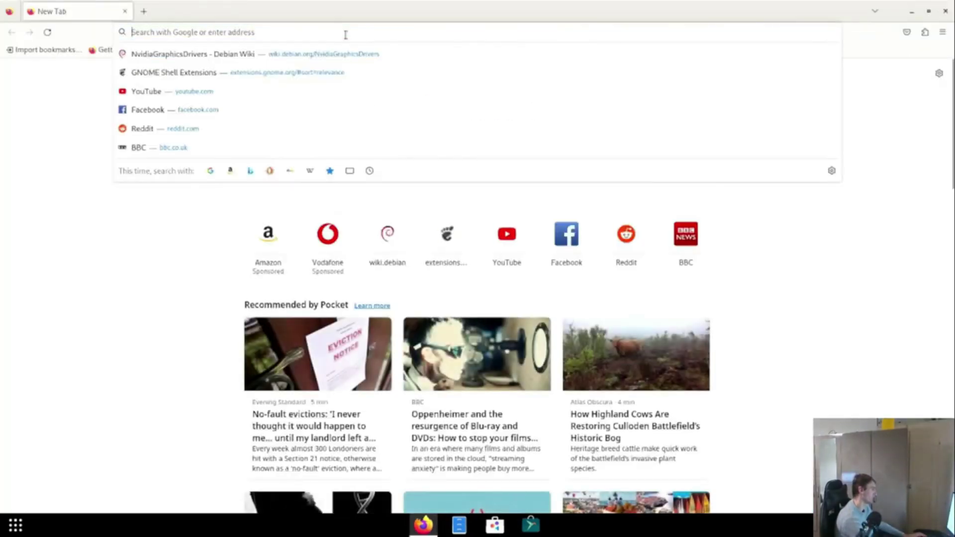
left_click(267, 60)
key("super")
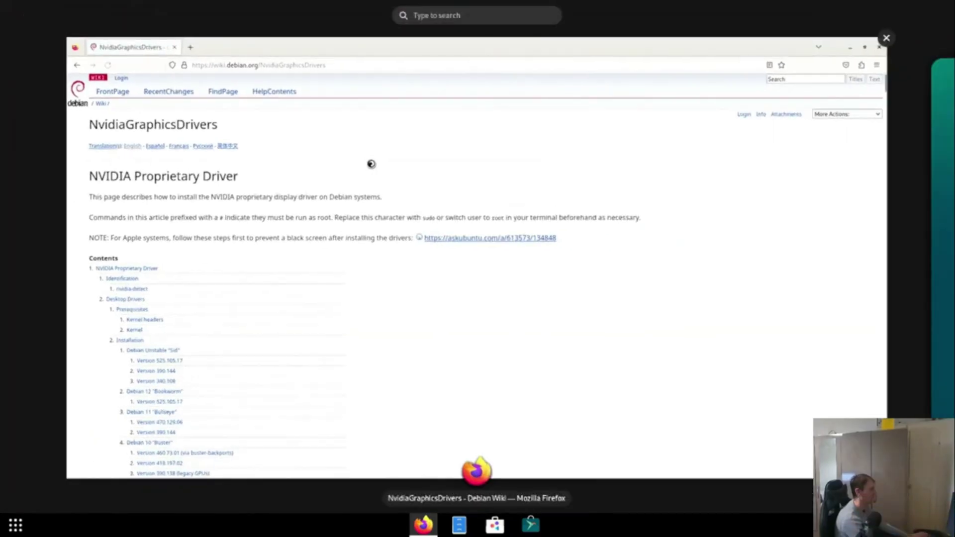
type("termi")
key("Return")
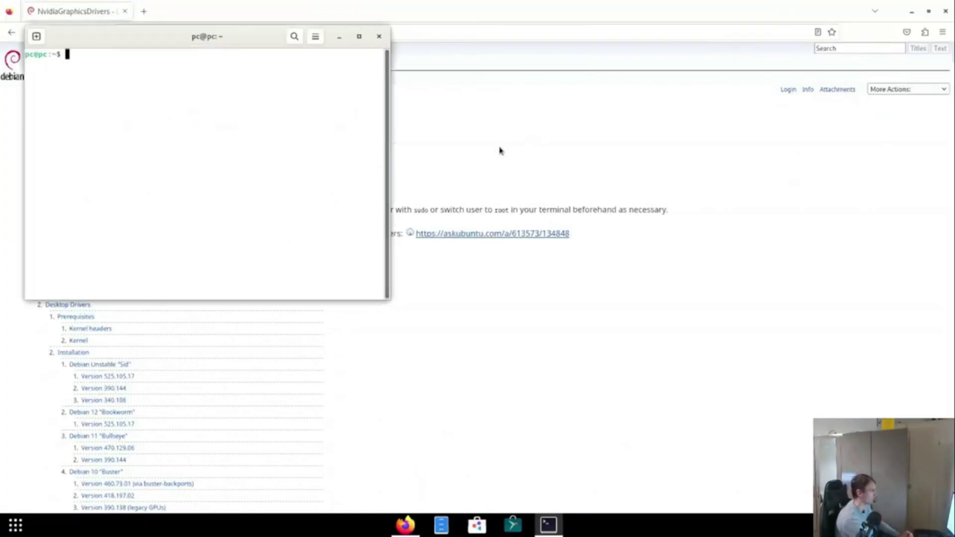
key("alt+Tab")
scroll(254, 264, "down", 5)
scroll(286, 254, "down", 4)
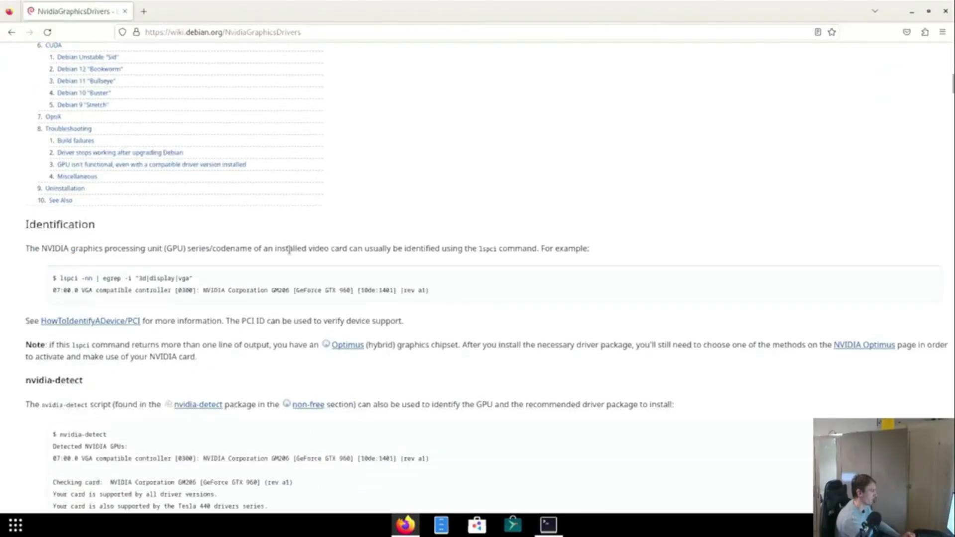
scroll(289, 249, "down", 4)
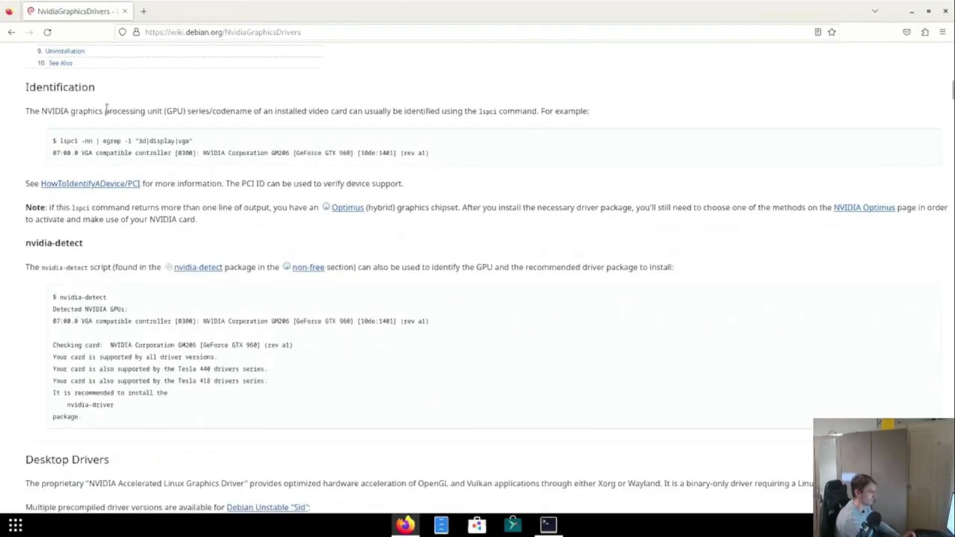
Review the Sid 525.105.17 instructions, then open find-in-page for 'debian 12'.
double_click(106, 109)
scroll(186, 163, "down", 3)
scroll(194, 179, "down", 2)
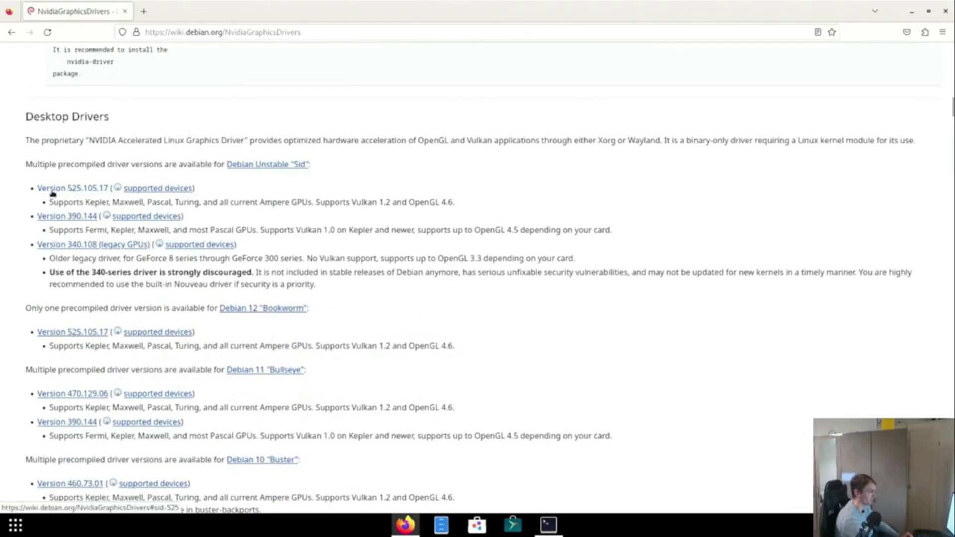
left_click(68, 190)
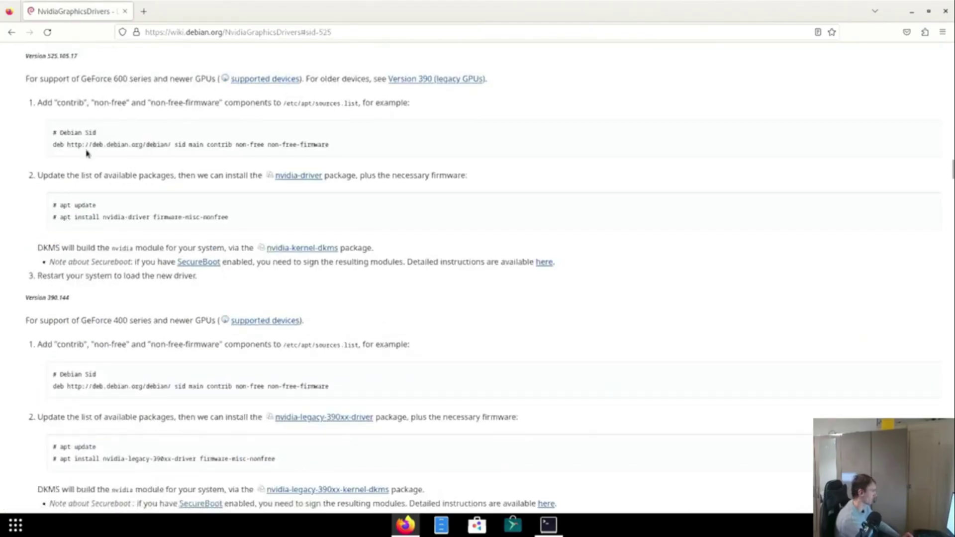
scroll(77, 116, "up", 2)
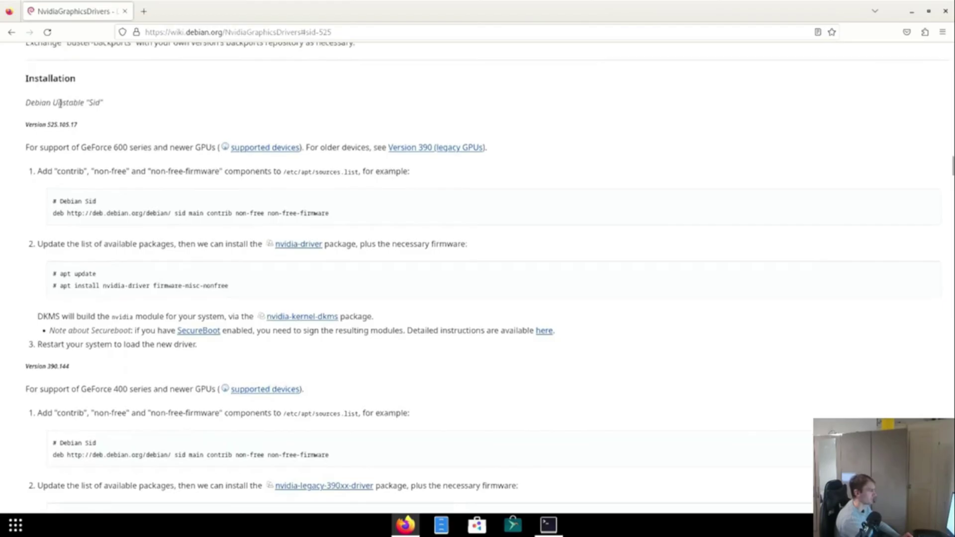
double_click(46, 103)
triple_click(47, 103)
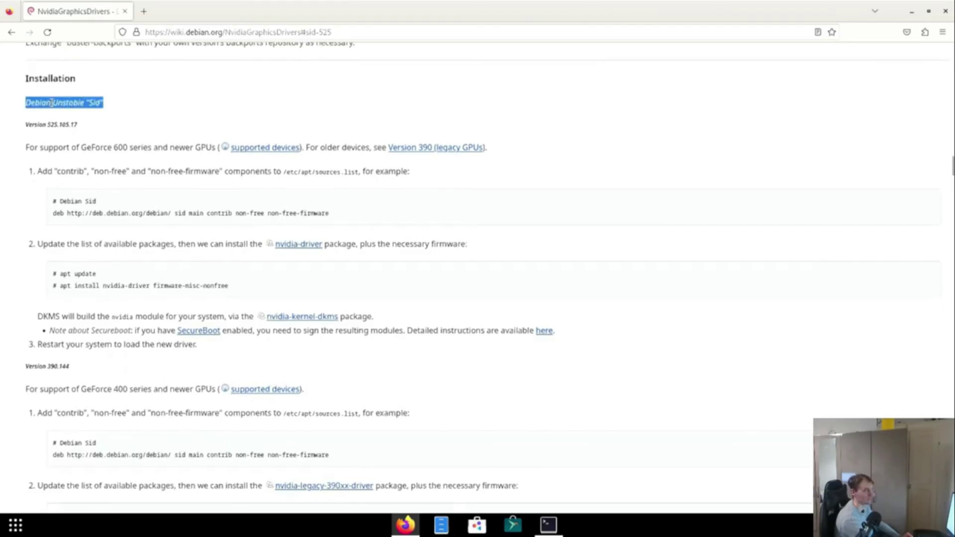
double_click(91, 102)
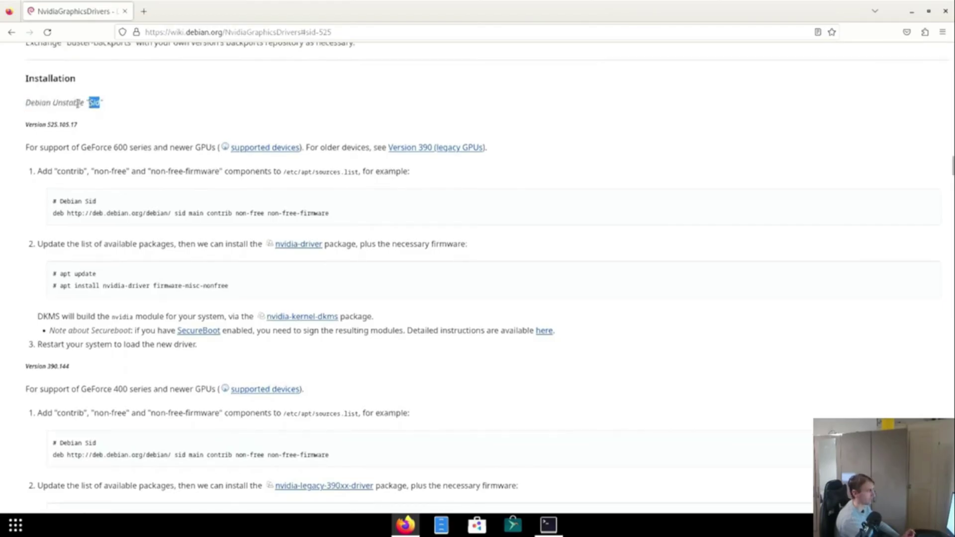
scroll(101, 187, "down", 10)
scroll(101, 246, "down", 9)
scroll(101, 265, "down", 8)
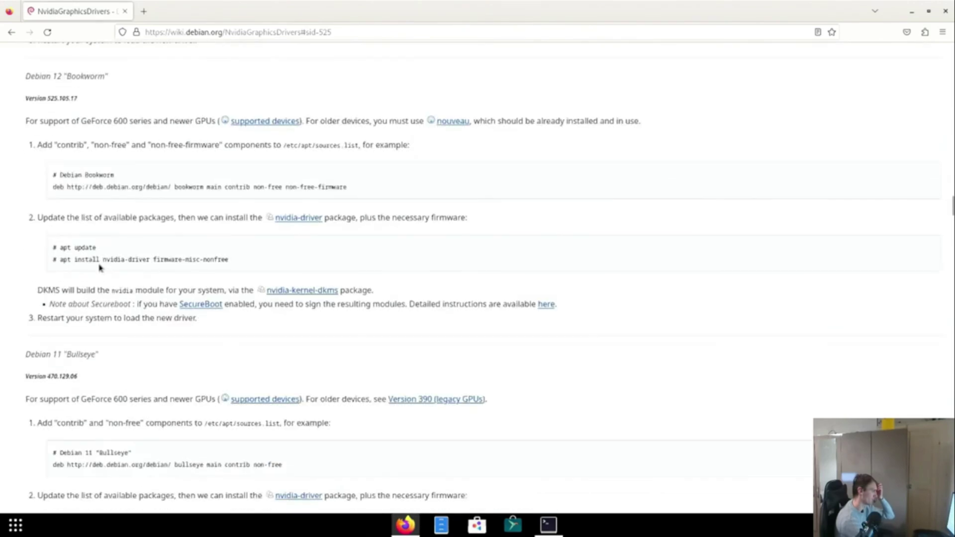
scroll(100, 276, "down", 6)
scroll(101, 287, "down", 9)
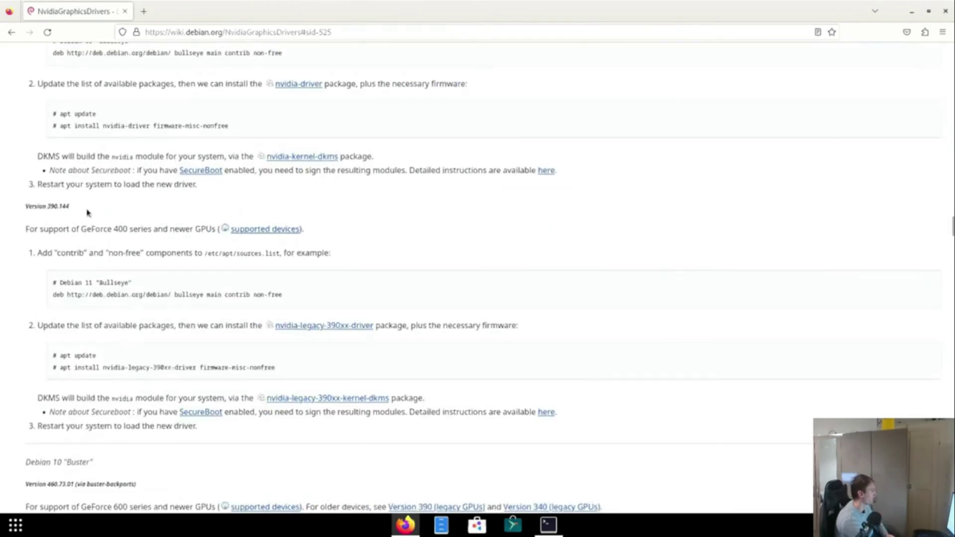
scroll(87, 212, "down", 7)
scroll(86, 208, "down", 9)
scroll(86, 206, "down", 6)
scroll(87, 202, "down", 7)
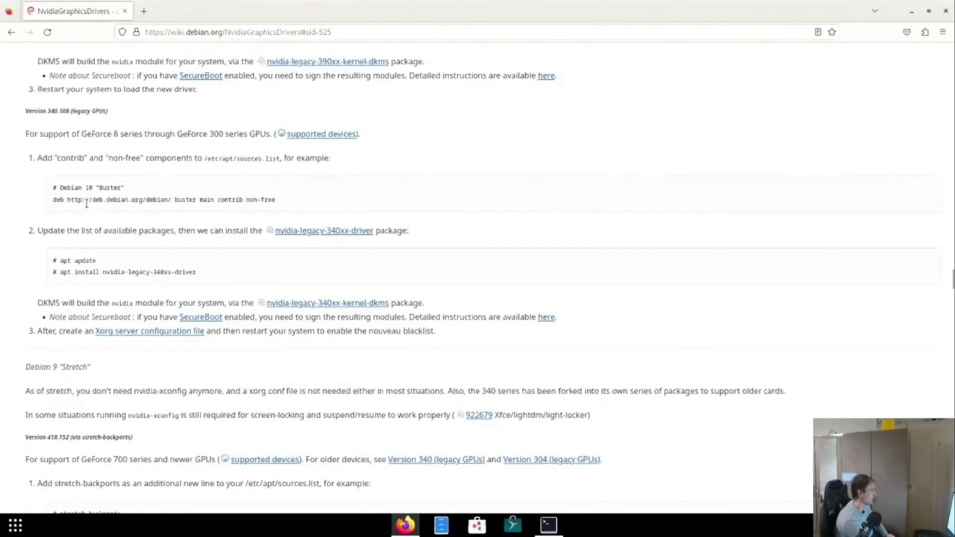
scroll(87, 203, "down", 7)
scroll(86, 203, "down", 7)
scroll(86, 204, "down", 7)
scroll(87, 213, "down", 8)
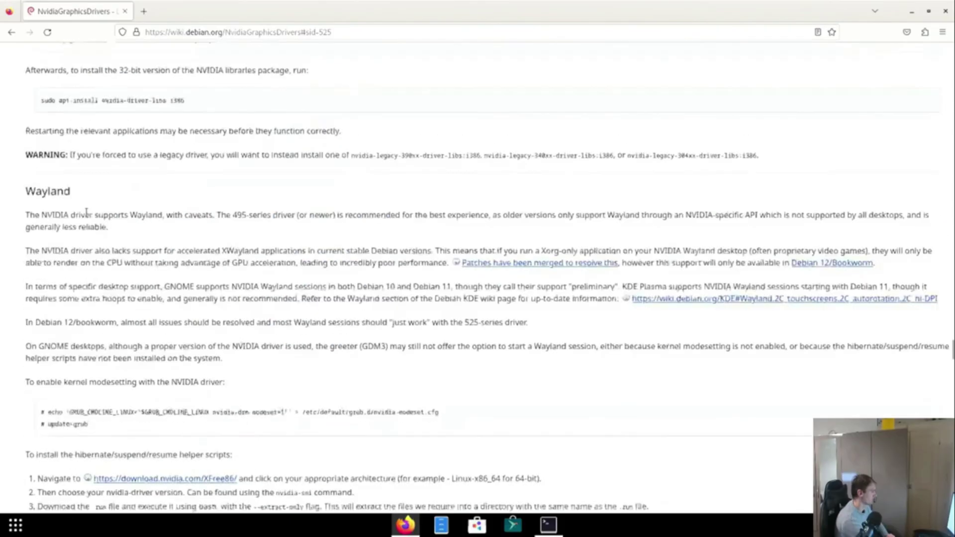
scroll(87, 213, "down", 7)
scroll(85, 214, "down", 8)
scroll(87, 216, "down", 7)
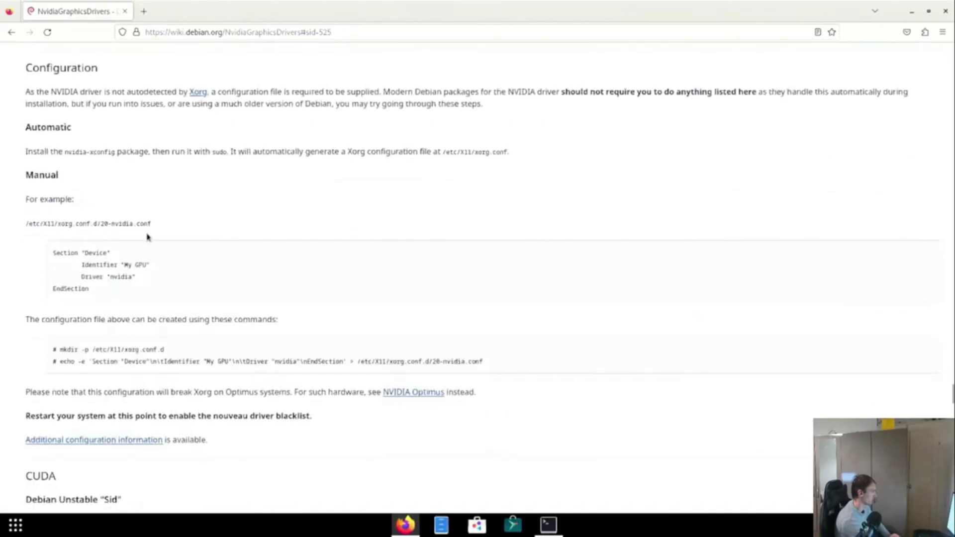
key("ctrl+f")
type("de")
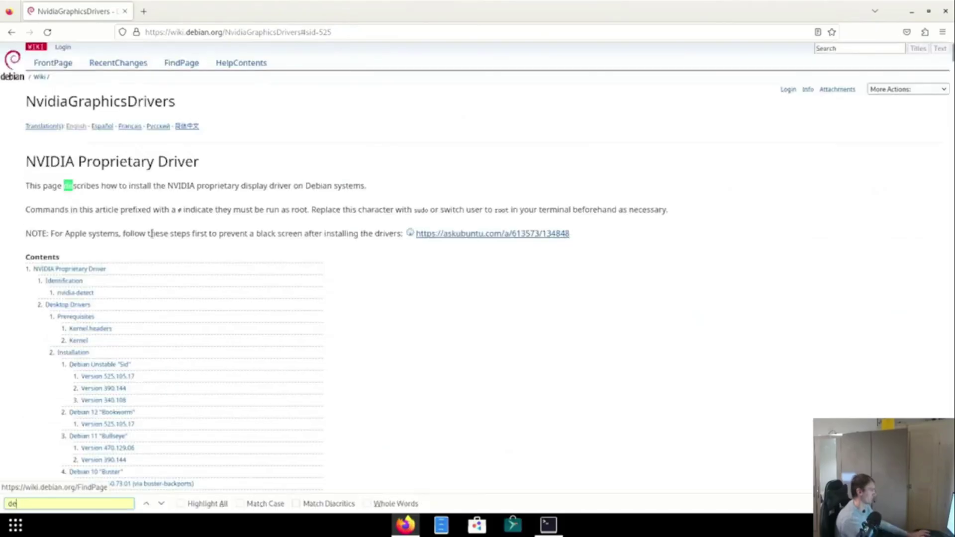
type("bian 12")
Step through 'debian 12' matches to the Debian 12 'Bookworm' section and close find.
key("Return")
key("Return")
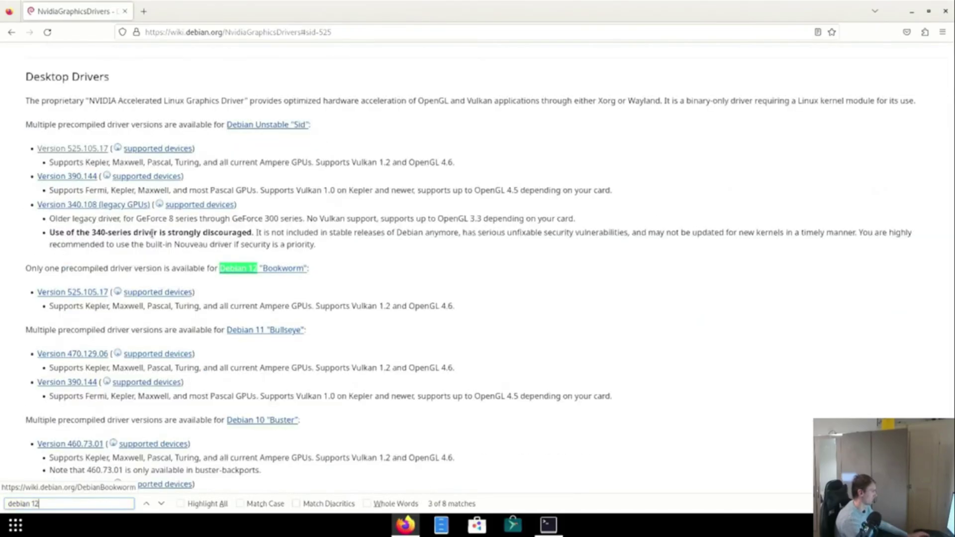
key("Return")
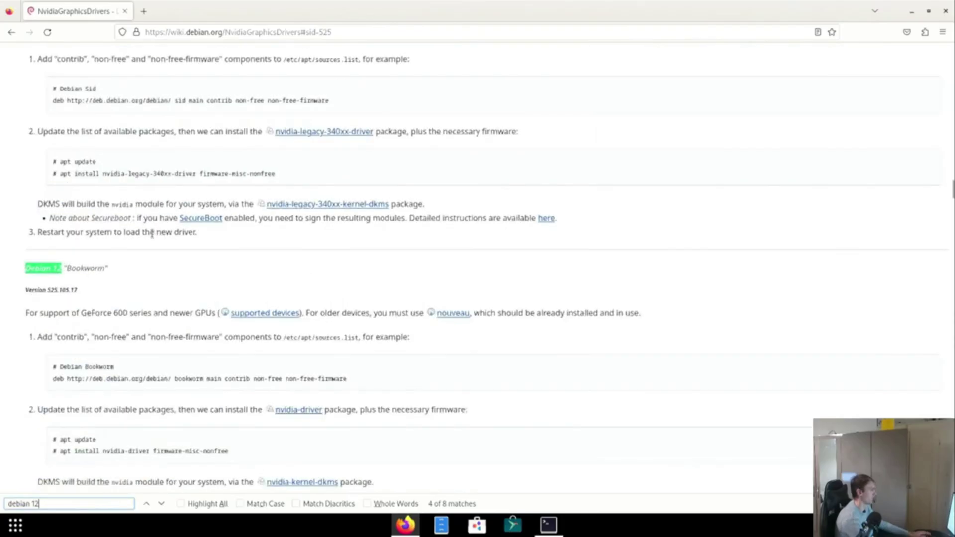
key("Escape")
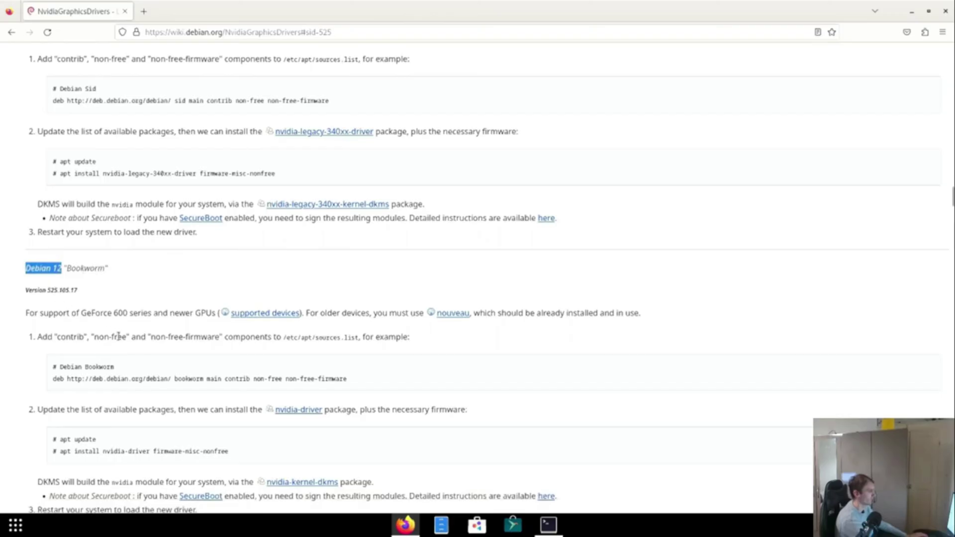
Find the GTX 1060 6GB in NVIDIA's supported devices list, then go back.
left_click(273, 314)
scroll(197, 299, "down", 4)
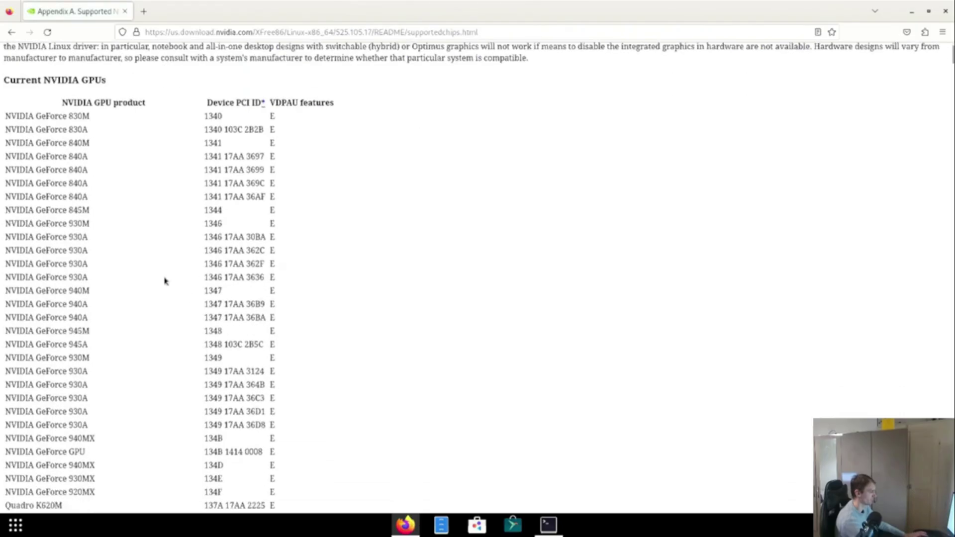
key("ctrl+f")
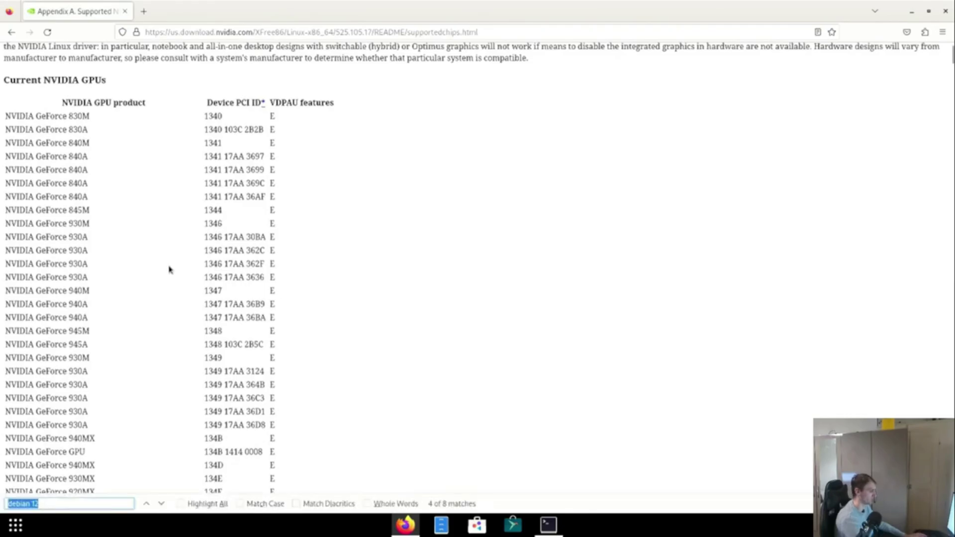
type("106")
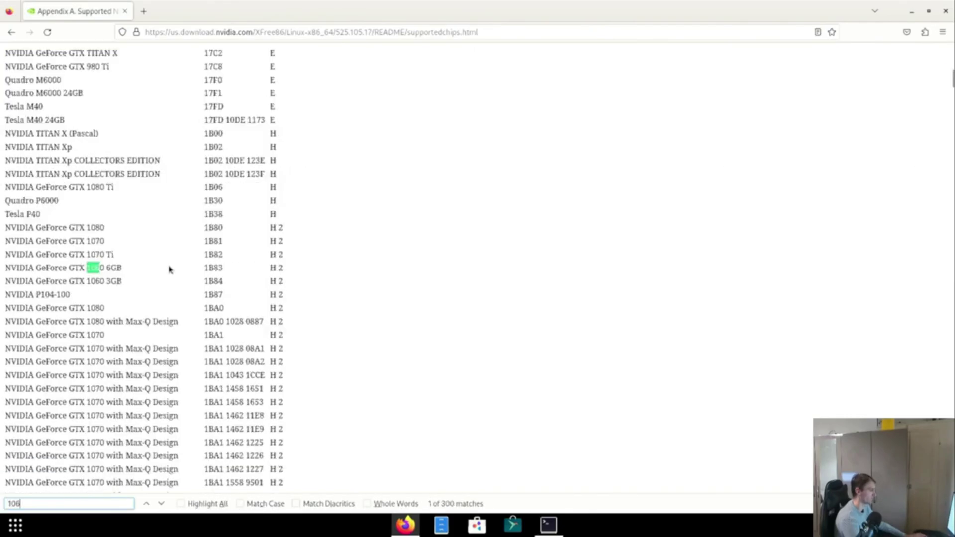
type("0")
key("Return")
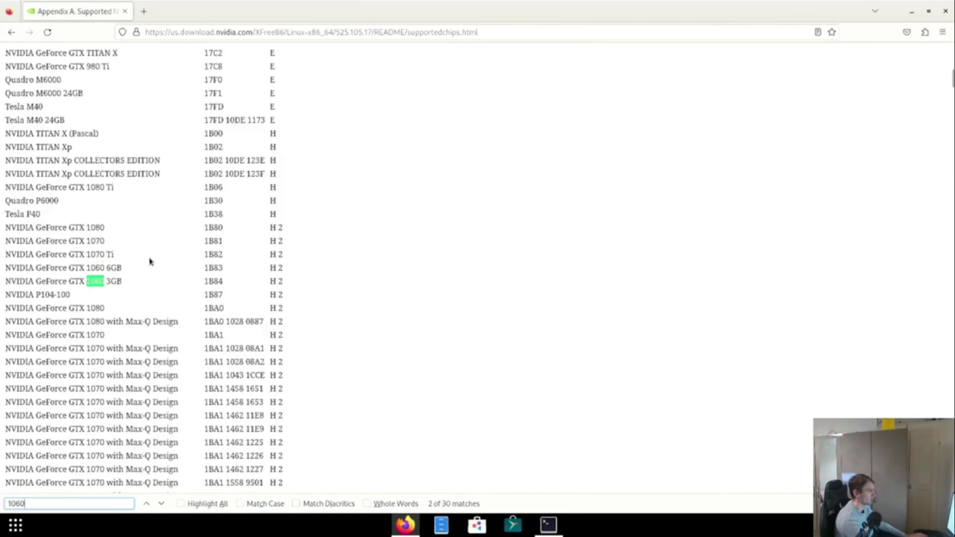
left_click_drag(87, 267, 121, 267)
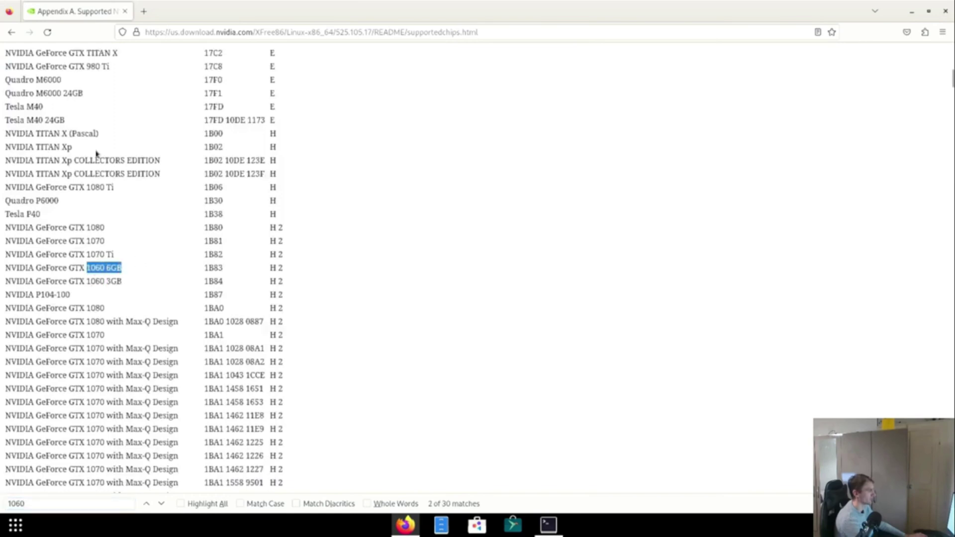
left_click(11, 32)
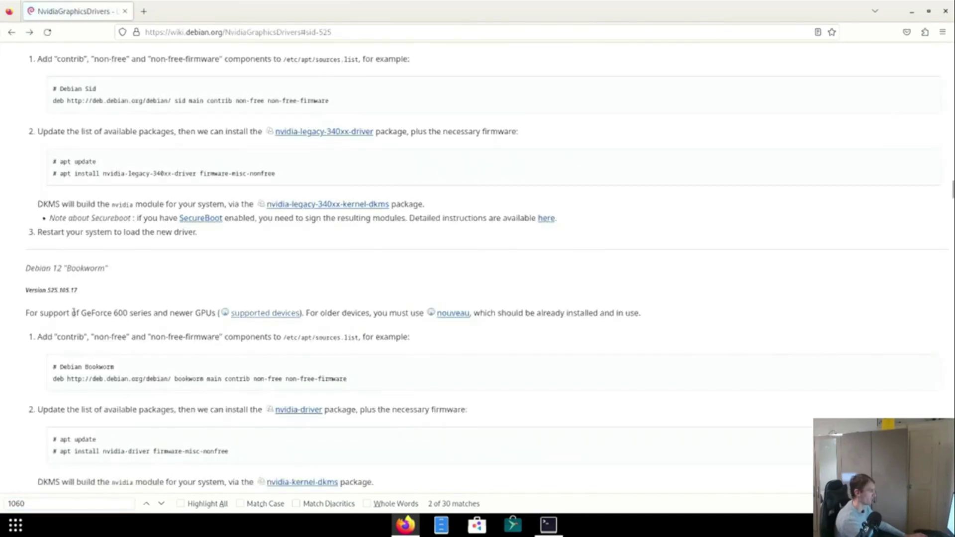
Copy the bookworm 'main contrib non-free non-free-firmware' deb line and open a terminal on the right.
left_click(53, 380)
left_click_drag(58, 379, 347, 379)
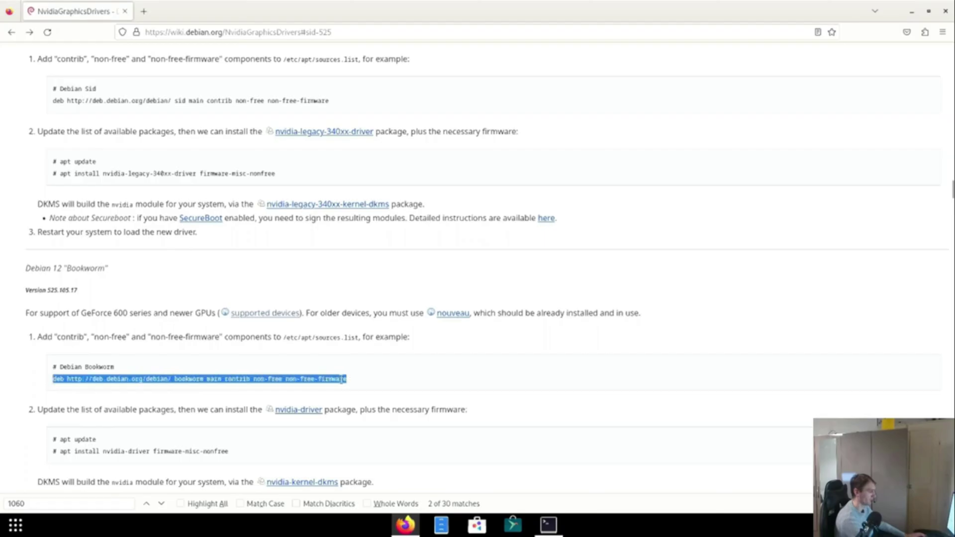
right_click(345, 380)
left_click(362, 390)
left_click(549, 526)
left_click_drag(218, 43, 716, 167)
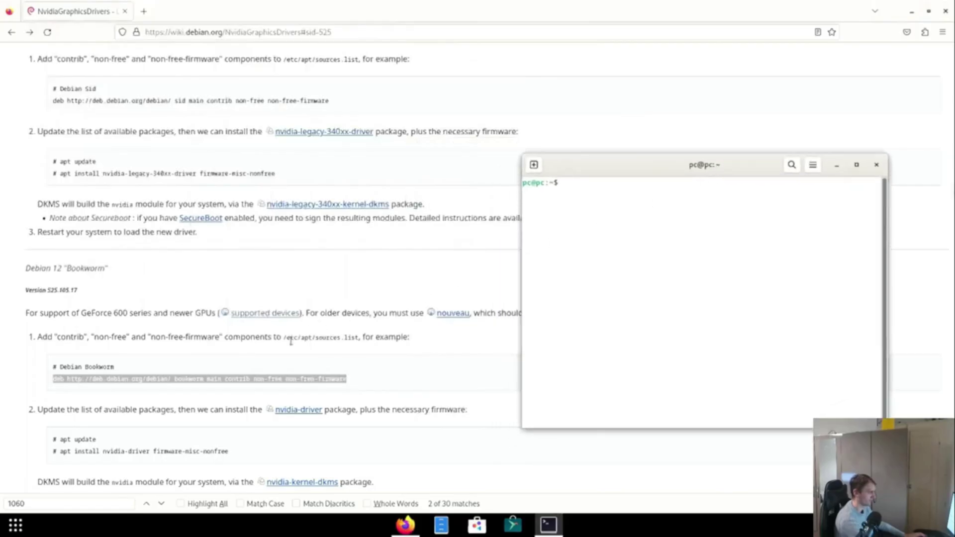
type("sudo ")
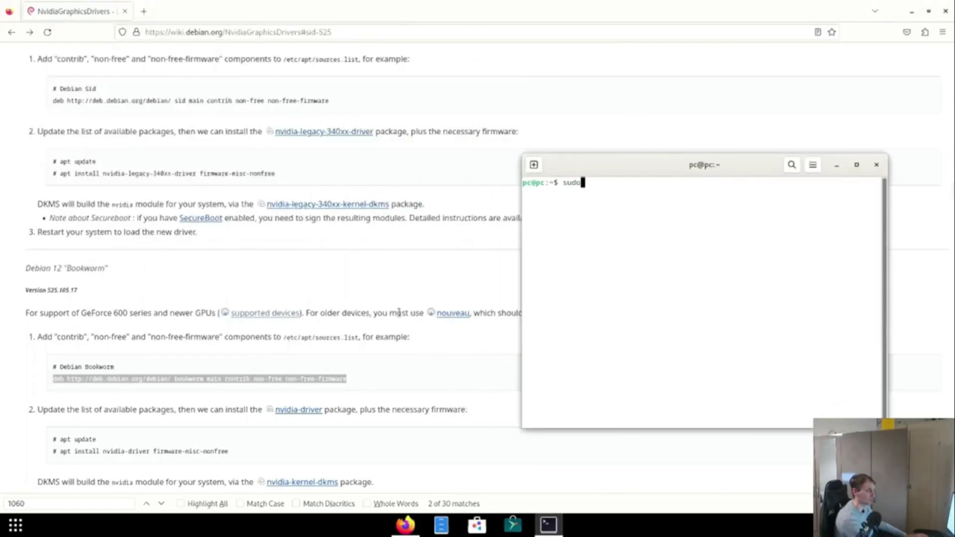
type("gedit")
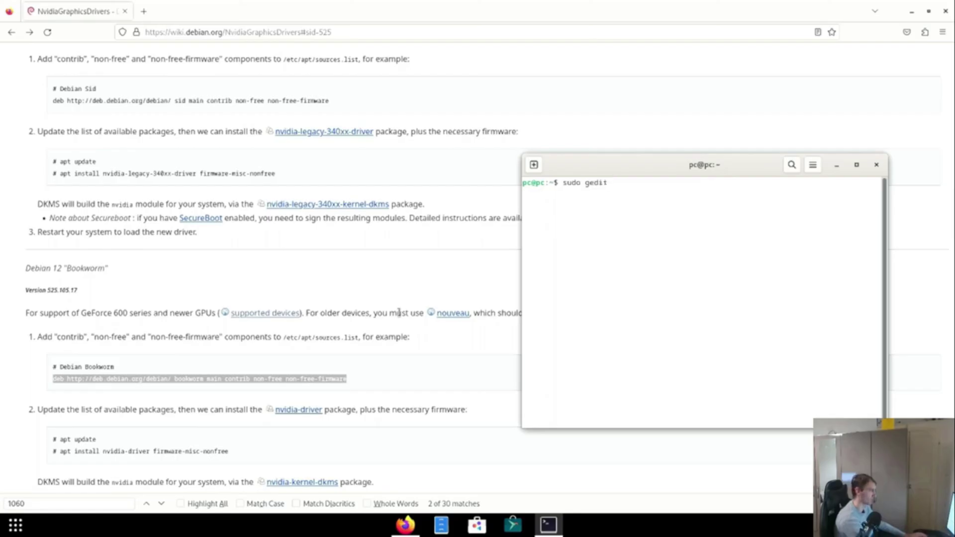
Erase a mistakenly pasted line, then run sudo gedit /etc/apt/sources.list with the password.
right_click(645, 192)
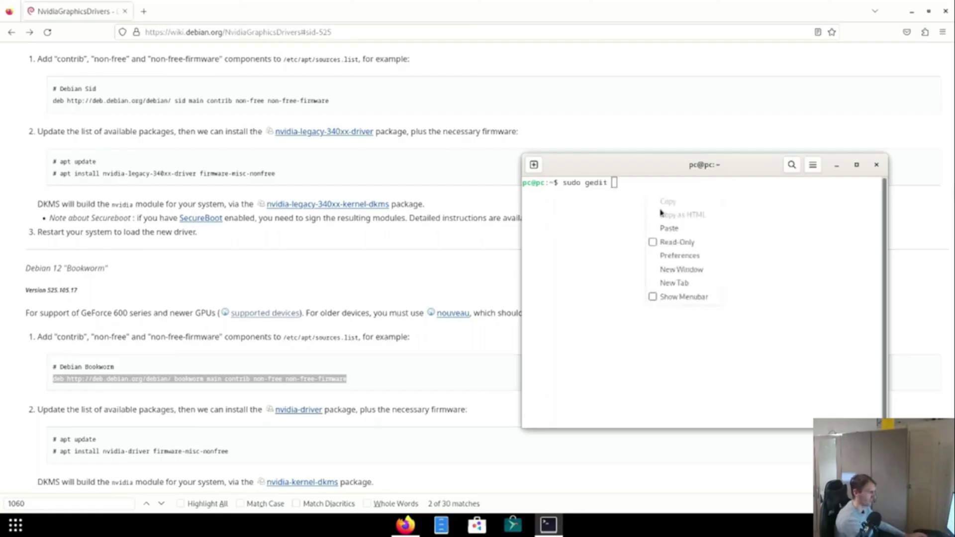
left_click(661, 229)
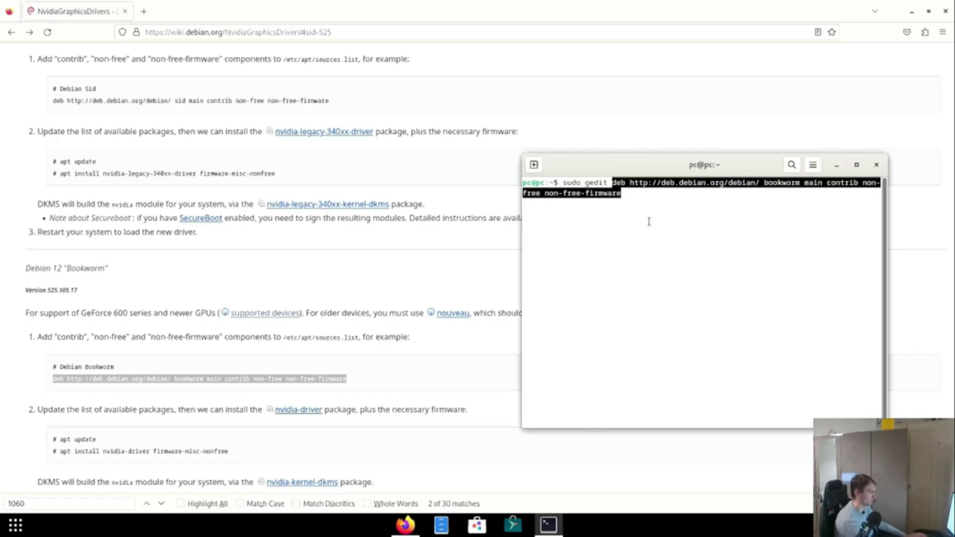
key("BackSpace")
key("BackSpace")
key("BackSpace")
key("BackSpace")
key("BackSpace")
key("BackSpace")
key("BackSpace")
key("BackSpace")
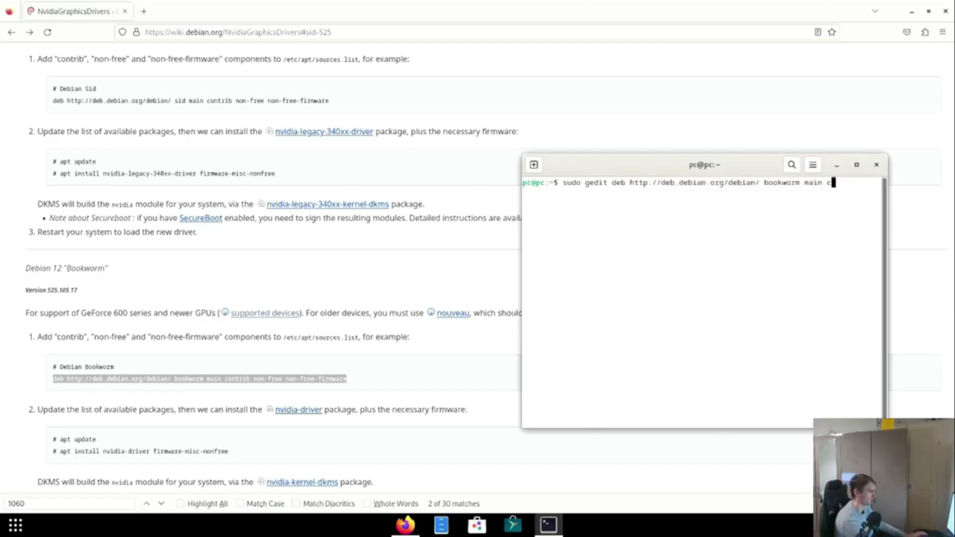
key("BackSpace")
key("BackSpace")
key("BackSpace")
key("BackSpace")
key("BackSpace")
key("BackSpace")
key("BackSpace")
key("BackSpace")
key("BackSpace")
type("sudo gedit /etc/apt/s")
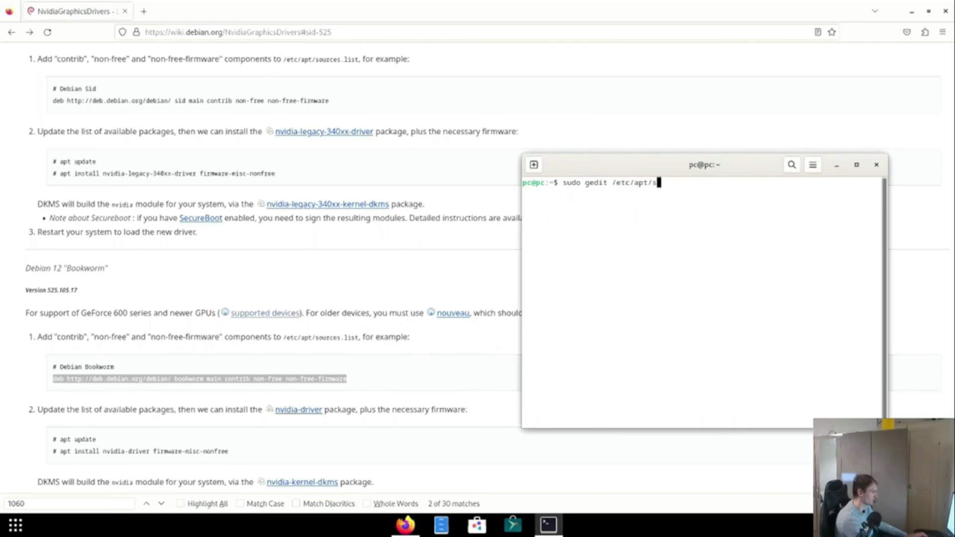
type("ources.")
type("list")
key("Return")
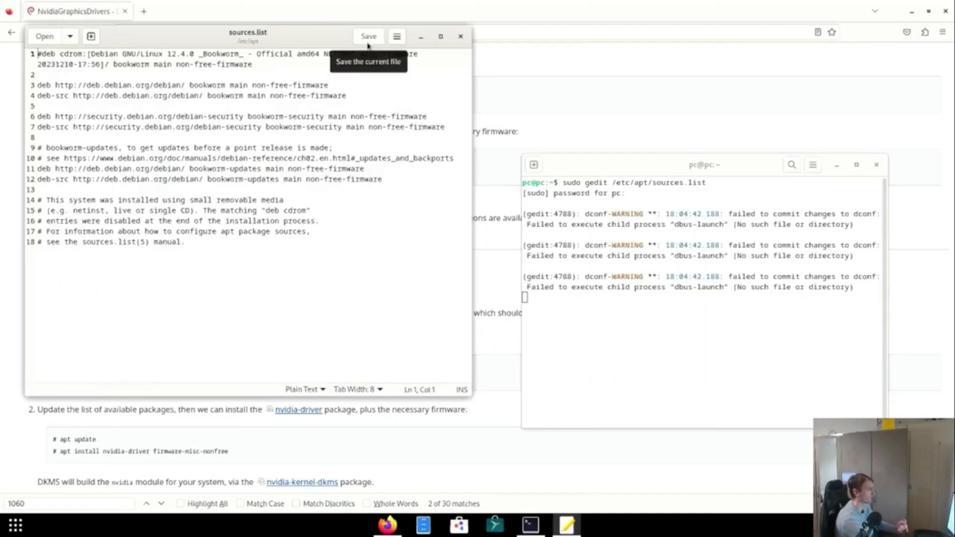
Paste the Bookworm contrib non-free non-free-firmware line onto line 5, save sources.list, and close gedit.
right_click(62, 112)
left_click(54, 109)
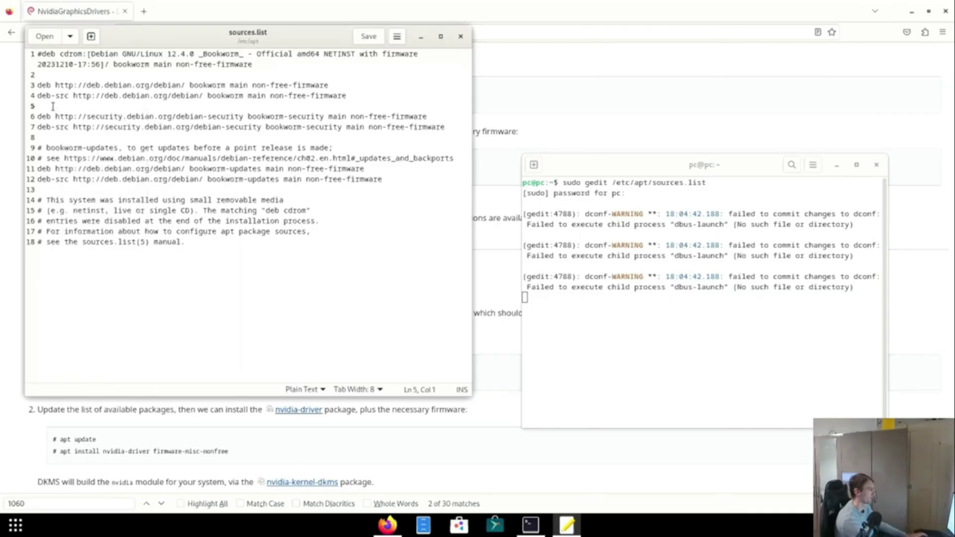
right_click(54, 108)
left_click(78, 170)
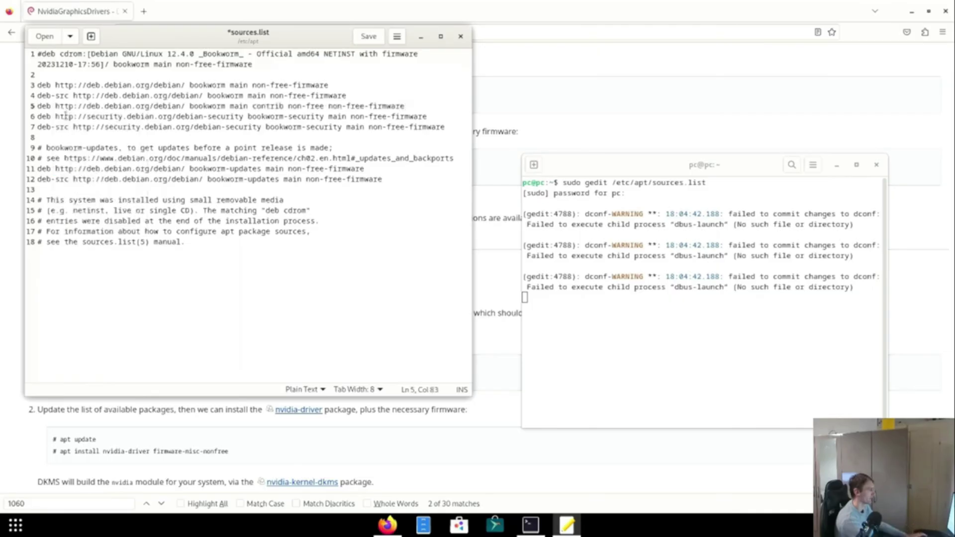
left_click(373, 42)
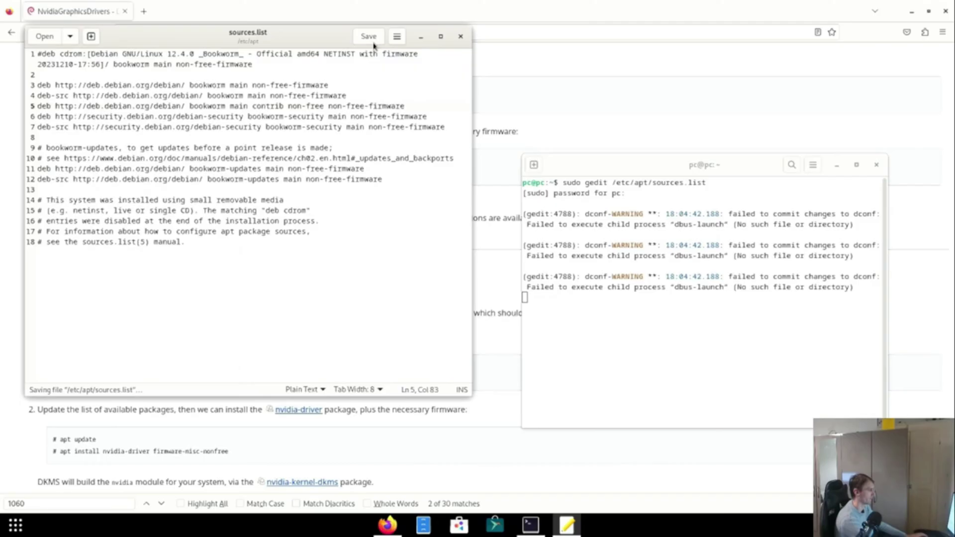
left_click(461, 36)
In a fresh terminal, refresh the package lists with sudo apt update, entering the password.
left_click(876, 165)
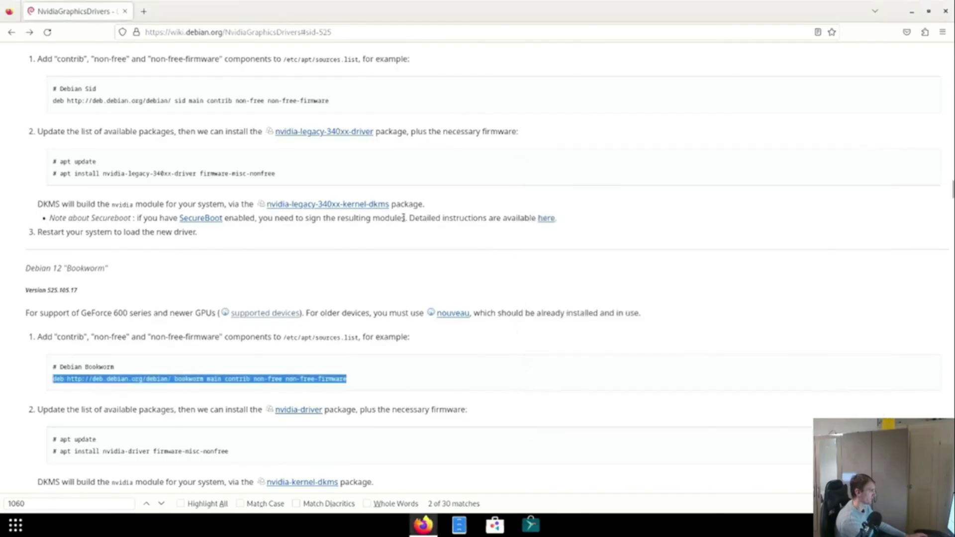
scroll(404, 217, "down", 5)
key("super")
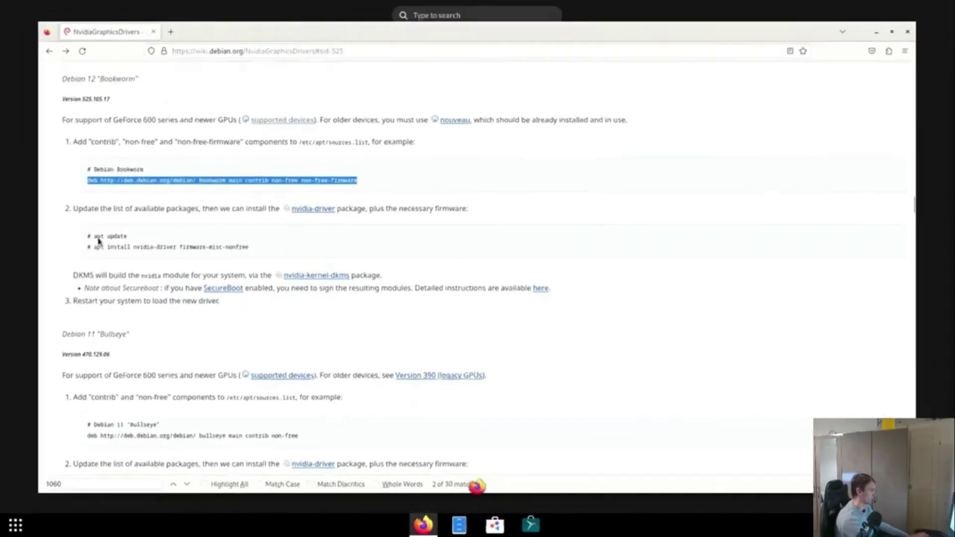
type("termi")
key("Return")
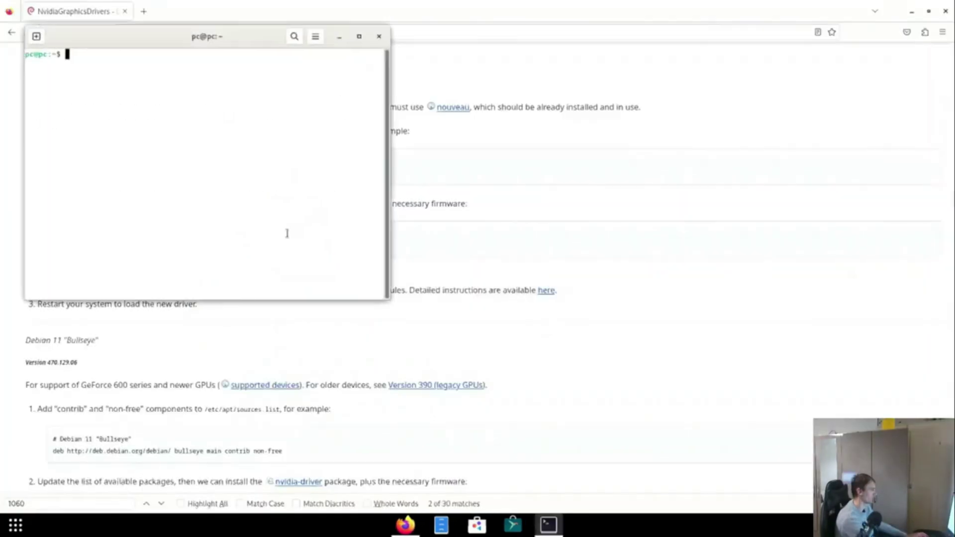
type("sudo apt ")
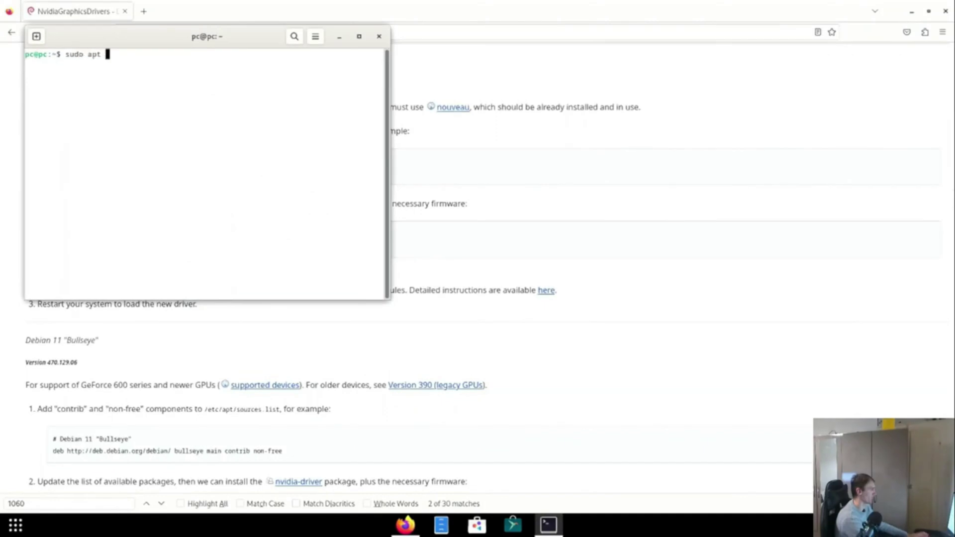
type("update")
key("Return")
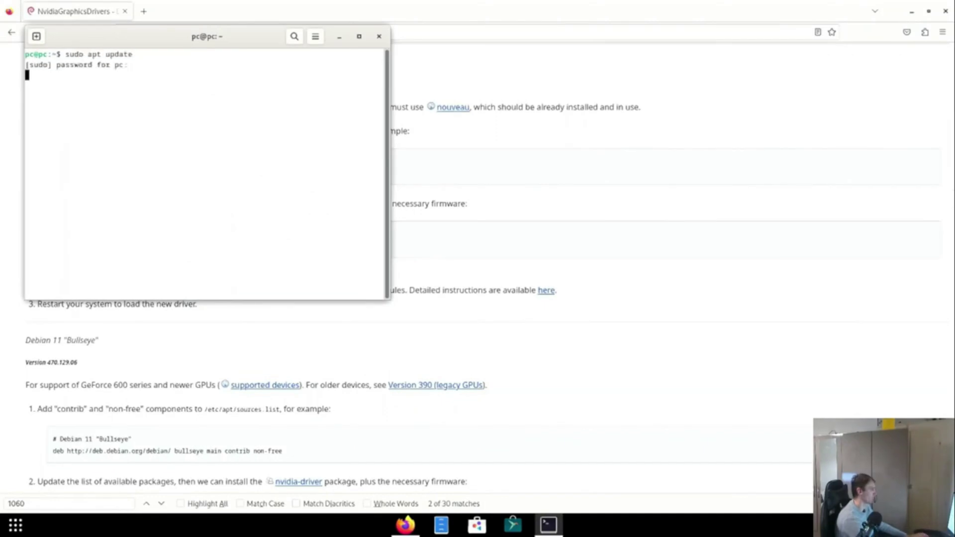
key("Return")
left_click_drag(204, 37, 655, 59)
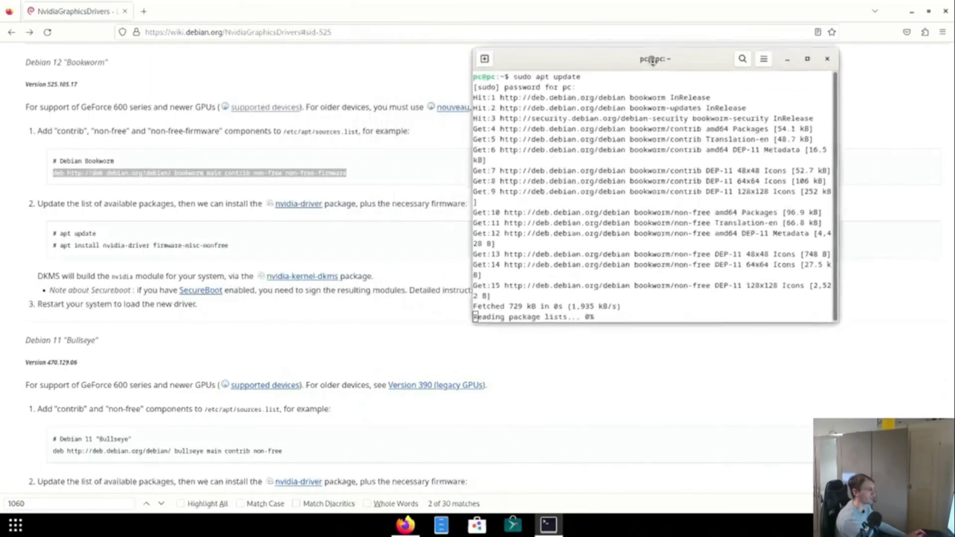
Copy the wiki's apt install nvidia-driver firmware-misc-nonfree command and run it after sudo.
left_click(70, 249)
left_click_drag(60, 246, 229, 245)
right_click(228, 246)
left_click(246, 256)
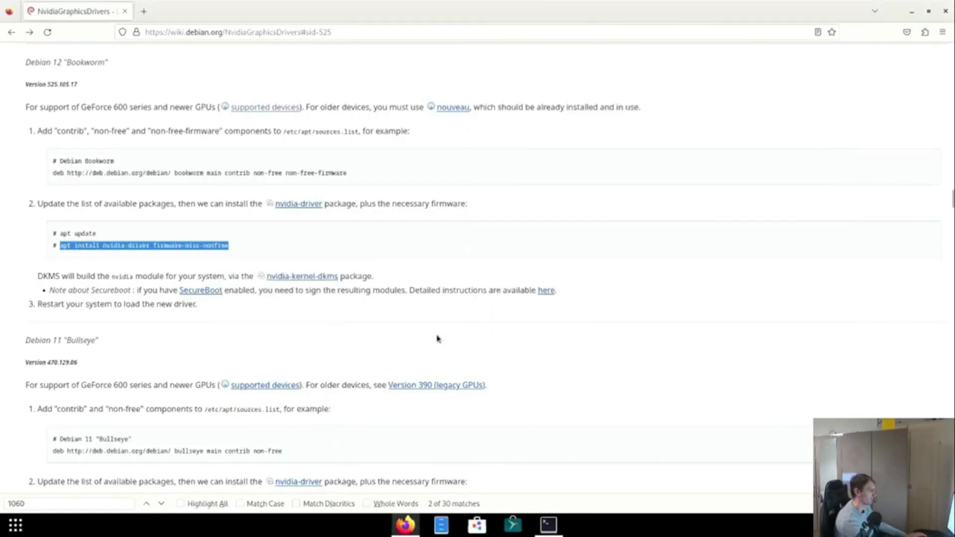
left_click(552, 525)
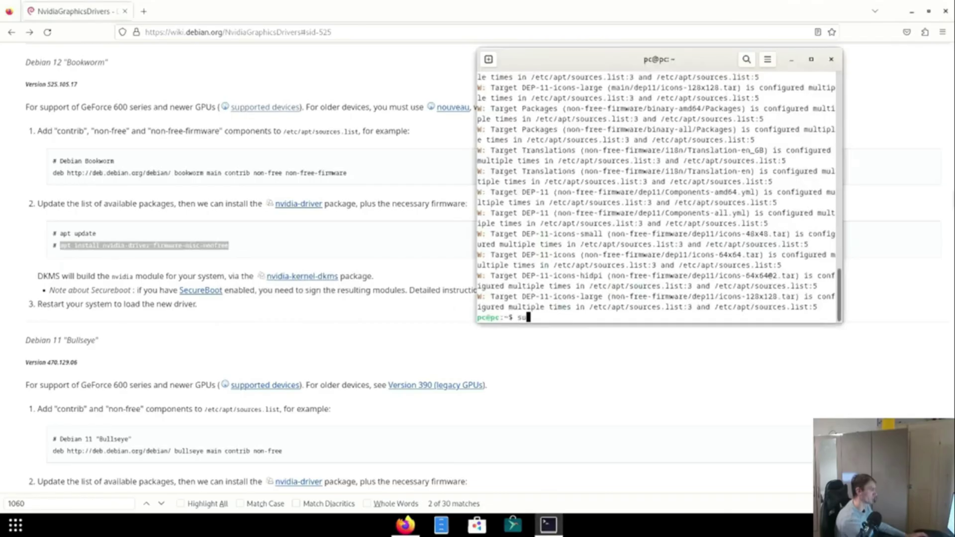
right_click(564, 318)
left_click(580, 356)
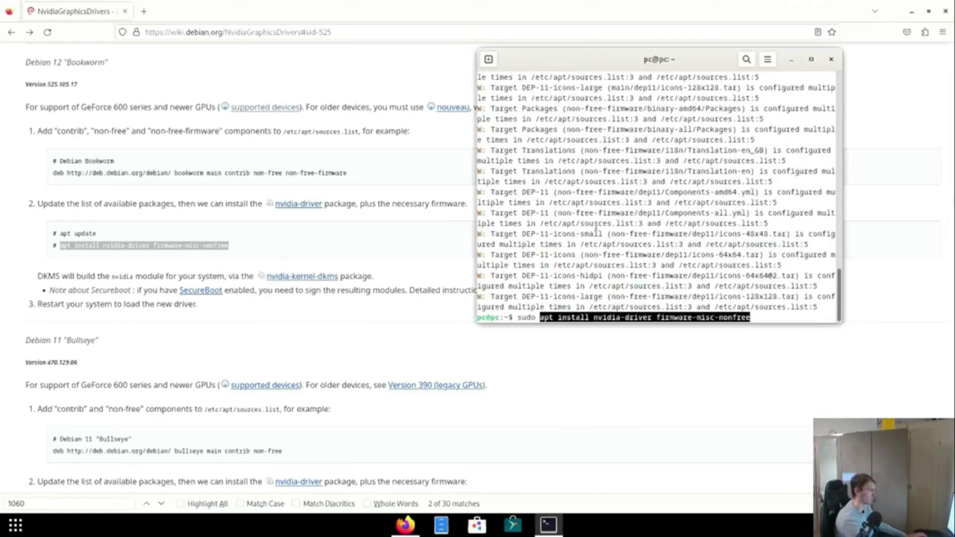
key("Return")
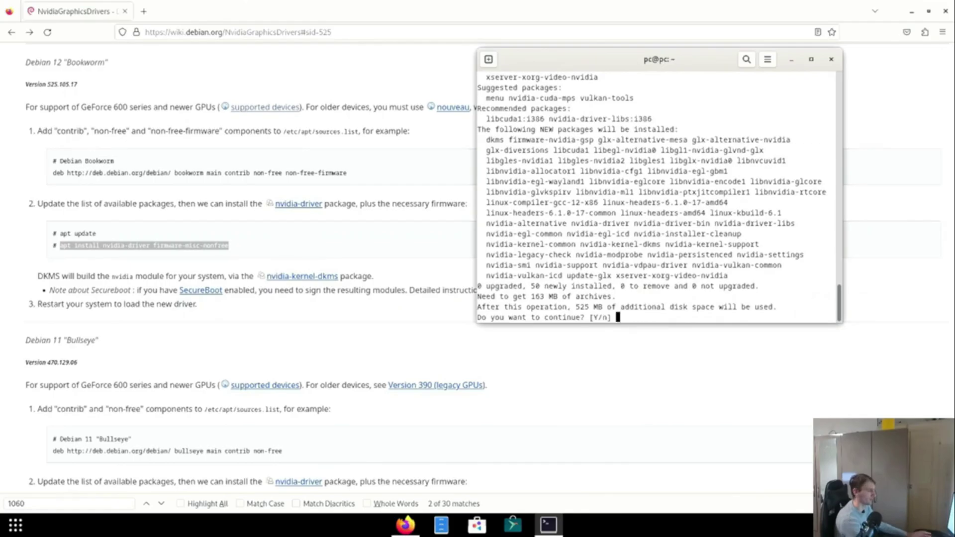
type("y")
Approve installing the 50 new packages so the driver setup proceeds.
key("Return")
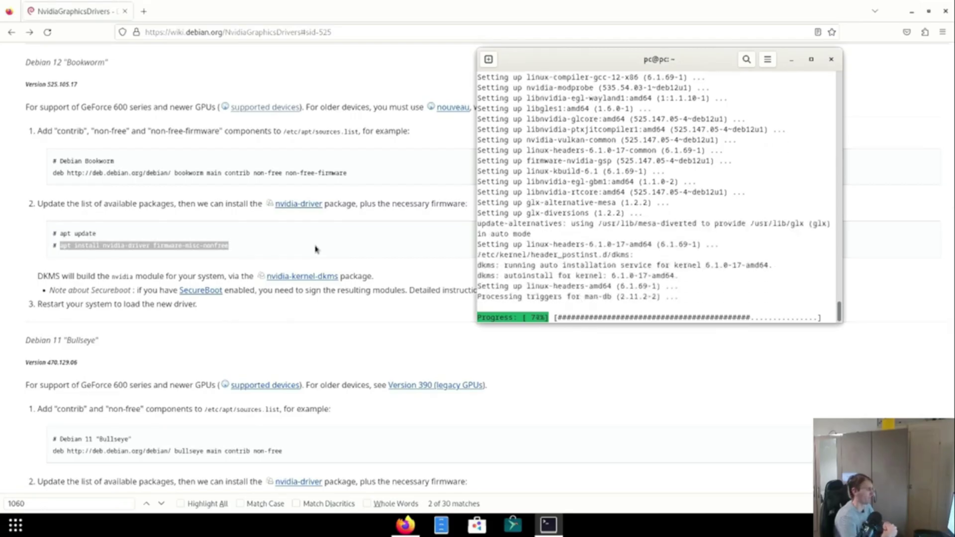
scroll(315, 250, "down", 5)
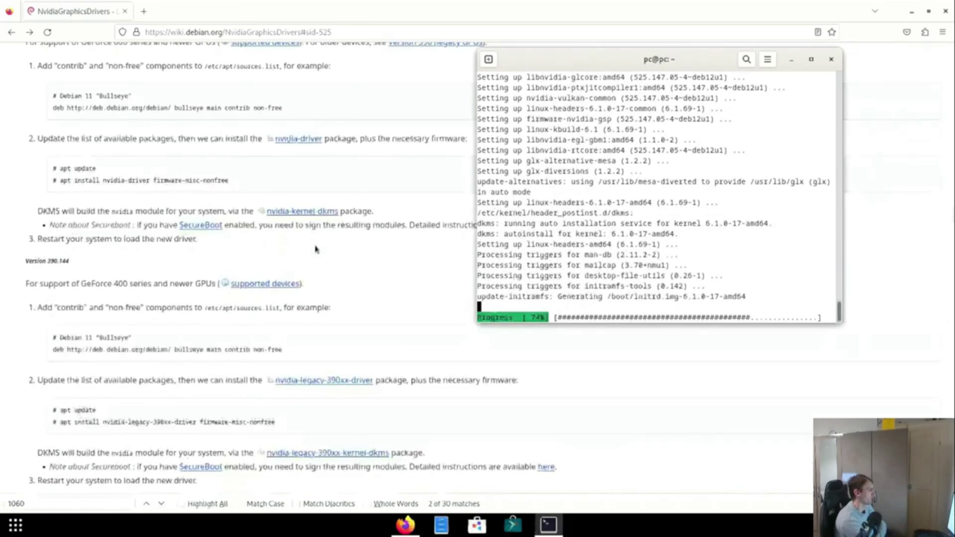
scroll(315, 249, "down", 5)
scroll(313, 248, "down", 5)
scroll(314, 249, "down", 5)
scroll(314, 248, "down", 5)
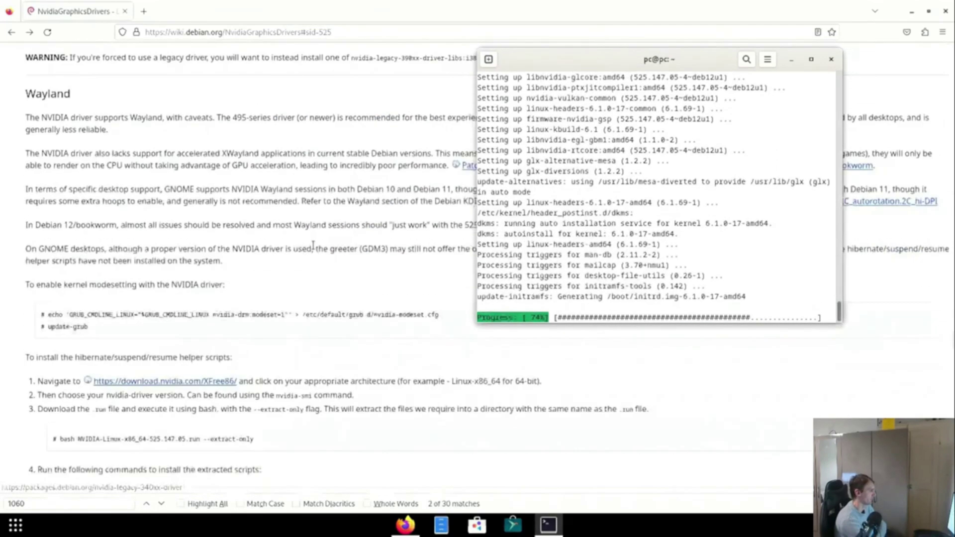
scroll(314, 248, "down", 5)
scroll(208, 204, "down", 5)
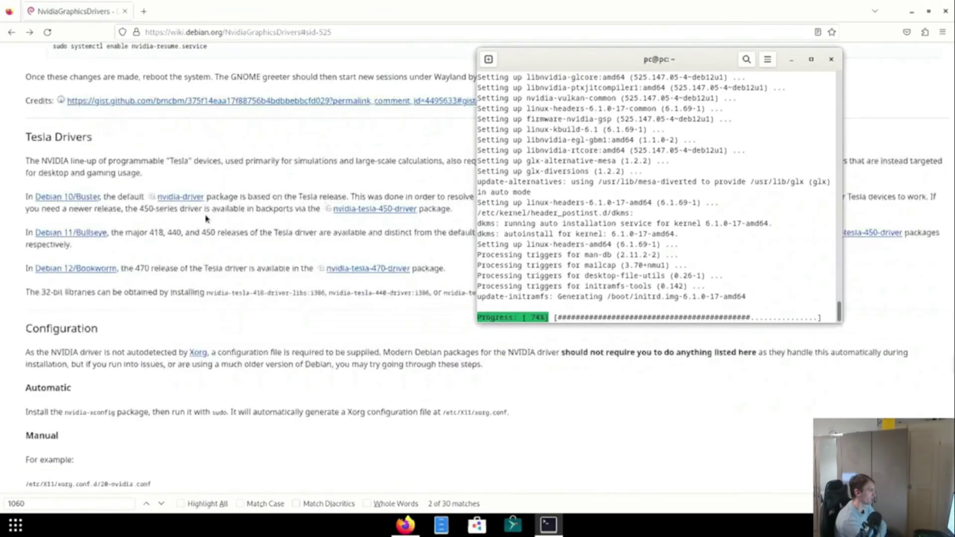
scroll(149, 201, "down", 2)
scroll(125, 245, "down", 5)
scroll(205, 290, "down", 10)
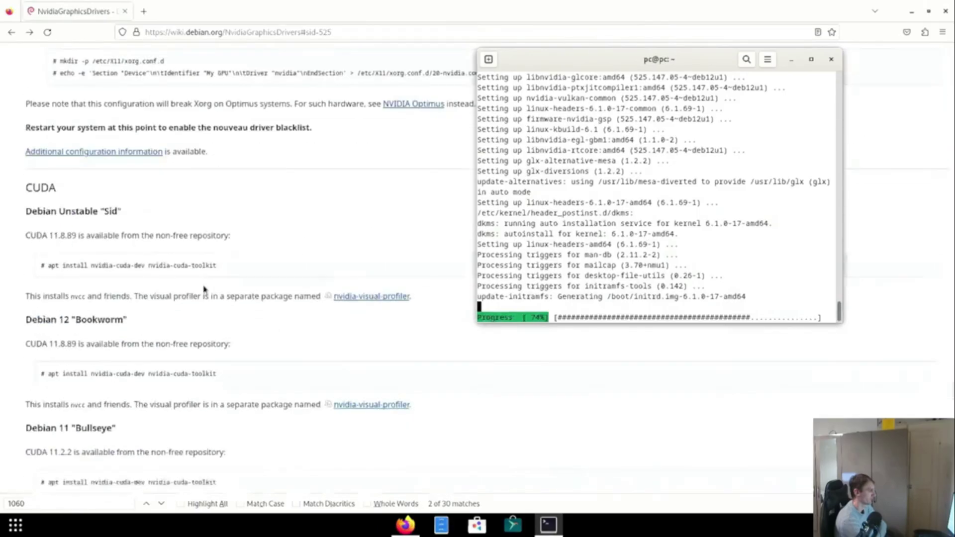
scroll(204, 290, "down", 8)
scroll(203, 290, "down", 7)
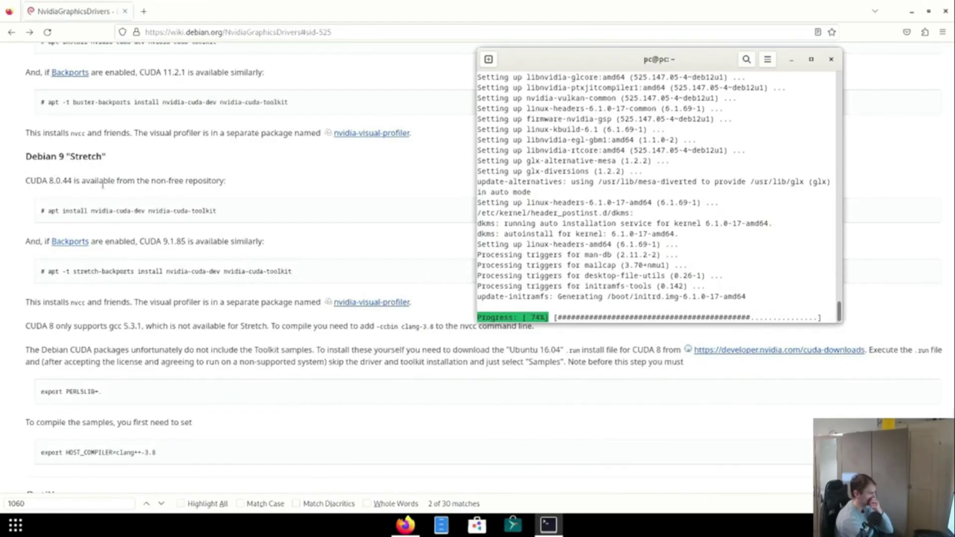
scroll(203, 289, "down", 5)
scroll(196, 239, "down", 10)
scroll(196, 239, "down", 5)
scroll(198, 246, "up", 5)
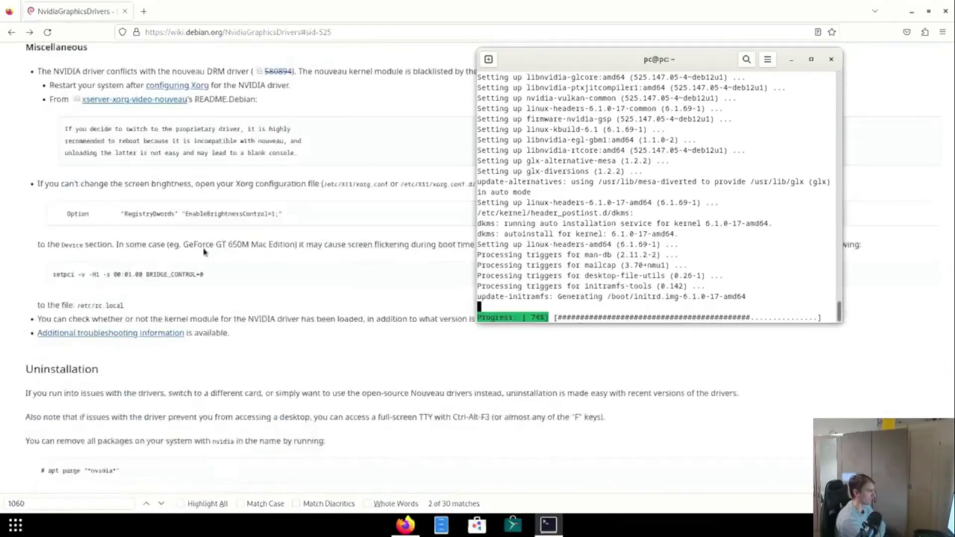
scroll(199, 248, "up", 10)
scroll(204, 252, "up", 10)
scroll(204, 252, "up", 10)
scroll(204, 252, "up", 10)
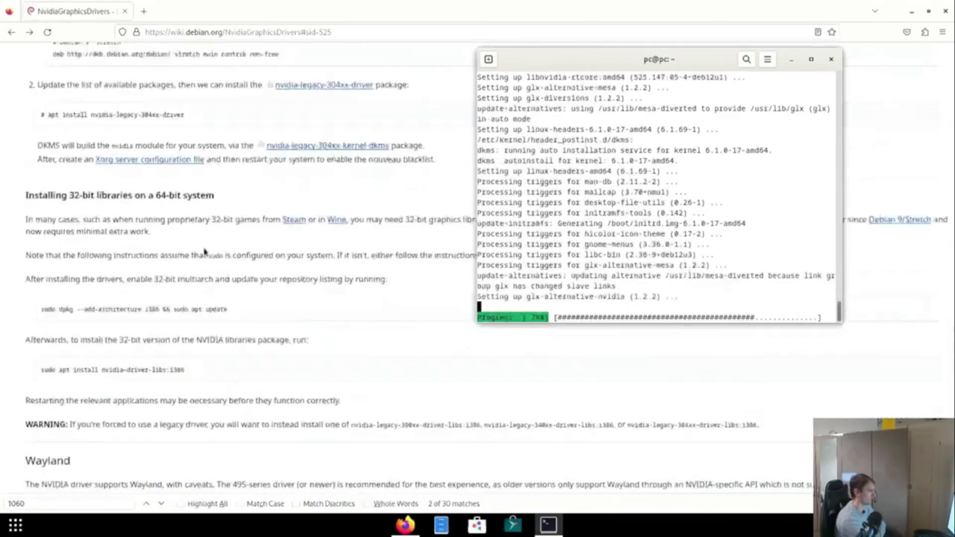
scroll(204, 252, "up", 10)
scroll(203, 252, "up", 8)
scroll(205, 252, "up", 5)
scroll(204, 253, "up", 3)
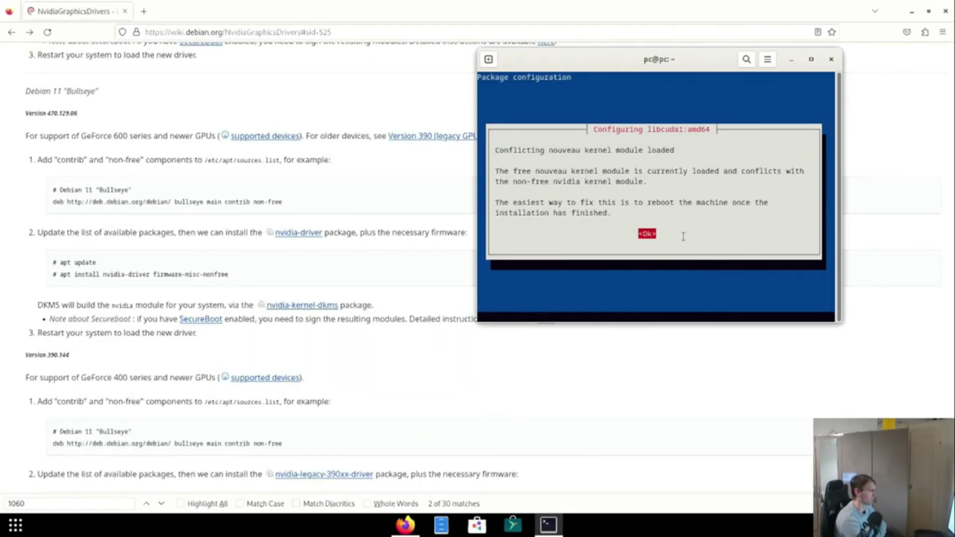
Acknowledge the nouveau conflict notice so the NVIDIA DKMS module build resumes.
key("Return")
scroll(322, 227, "up", 4)
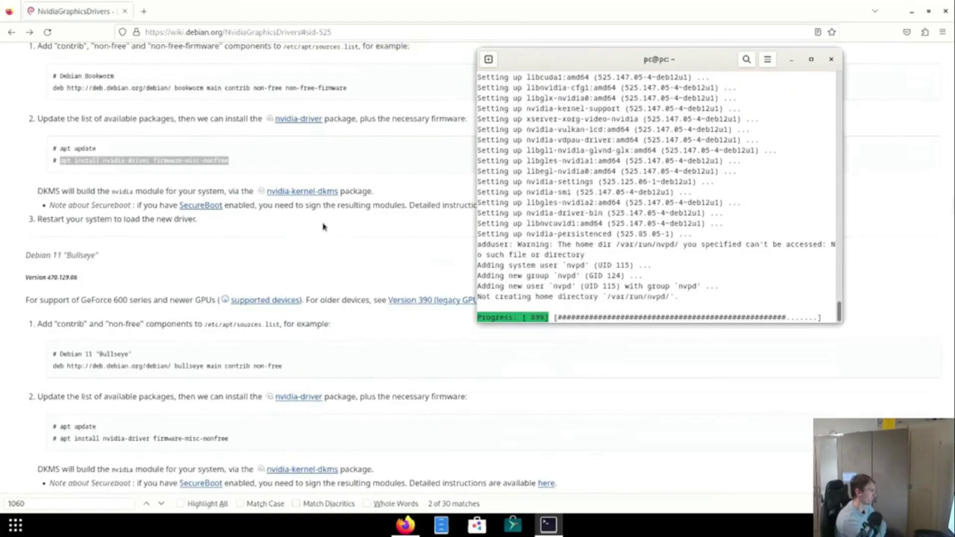
scroll(323, 226, "up", 3)
scroll(315, 246, "up", 3)
scroll(315, 246, "up", 3)
scroll(314, 248, "up", 3)
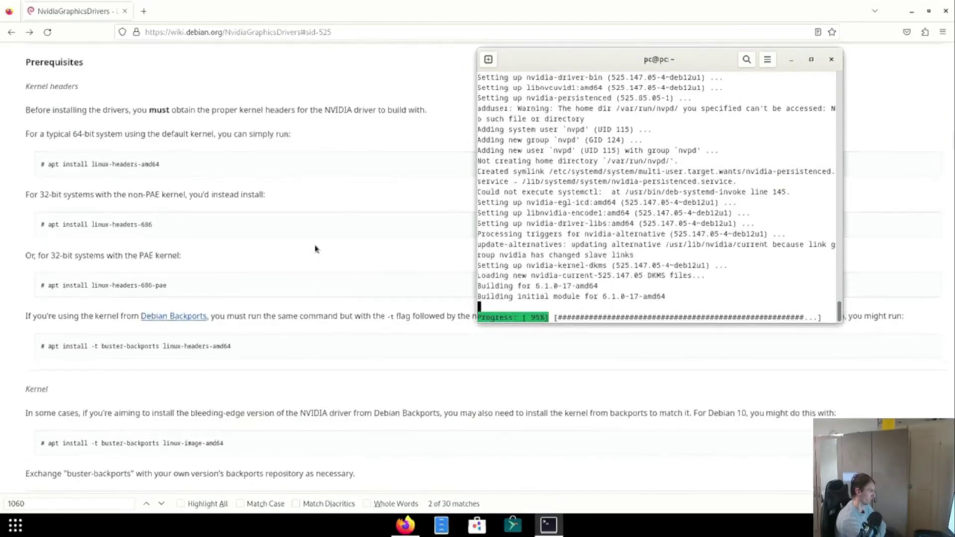
scroll(315, 249, "up", 3)
scroll(315, 248, "up", 3)
scroll(314, 247, "up", 3)
scroll(315, 246, "up", 3)
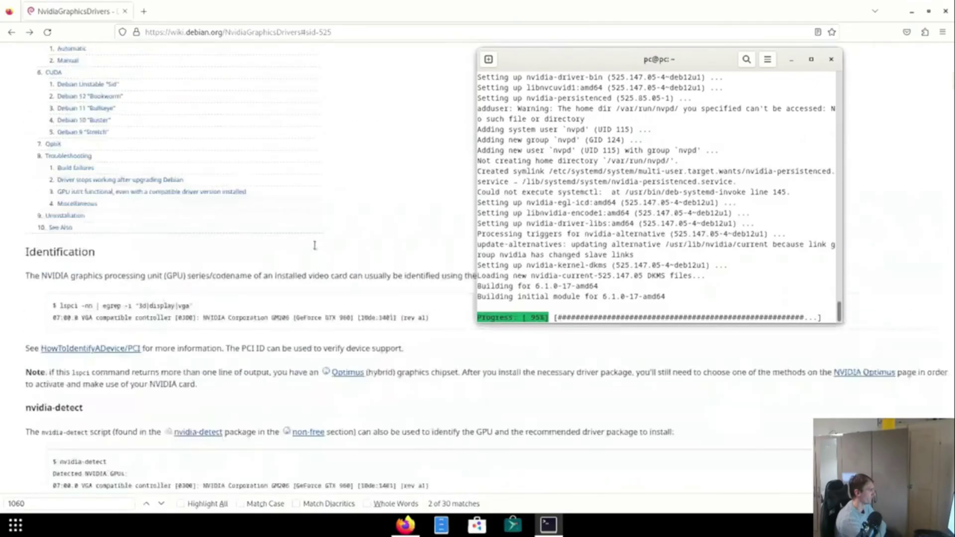
scroll(315, 245, "up", 2)
scroll(286, 286, "down", 5)
scroll(281, 286, "down", 5)
scroll(279, 288, "down", 2)
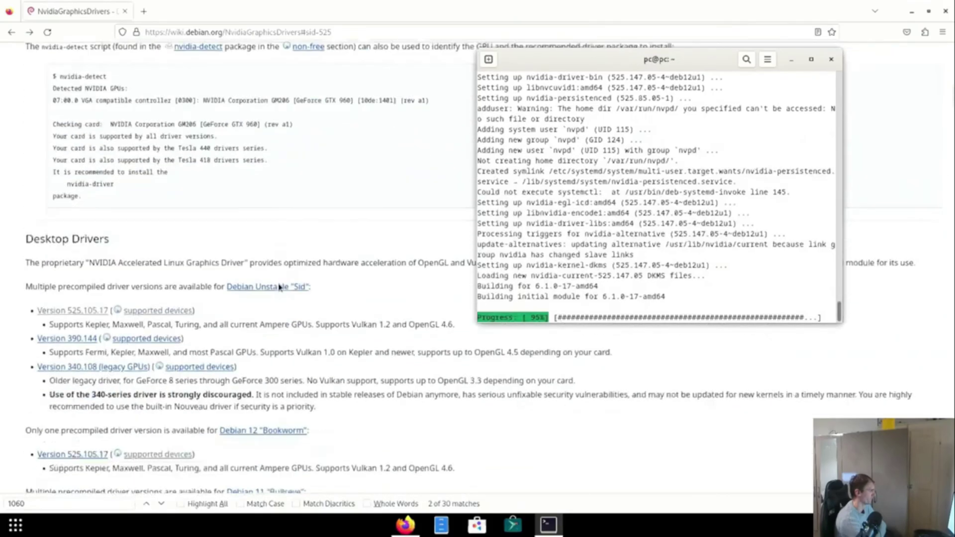
scroll(280, 287, "down", 3)
scroll(253, 276, "down", 5)
scroll(216, 258, "down", 6)
scroll(193, 243, "down", 5)
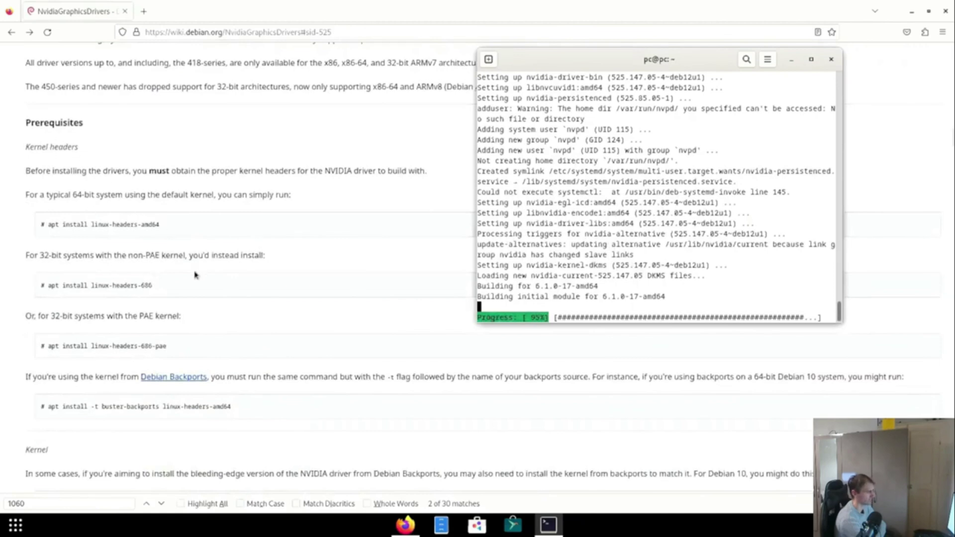
scroll(194, 275, "down", 3)
scroll(197, 265, "down", 2)
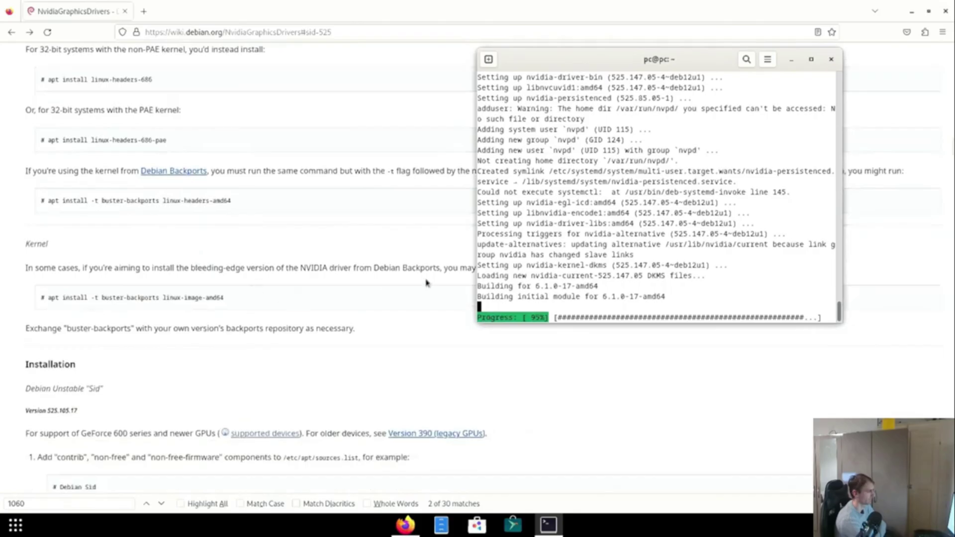
scroll(329, 269, "down", 2)
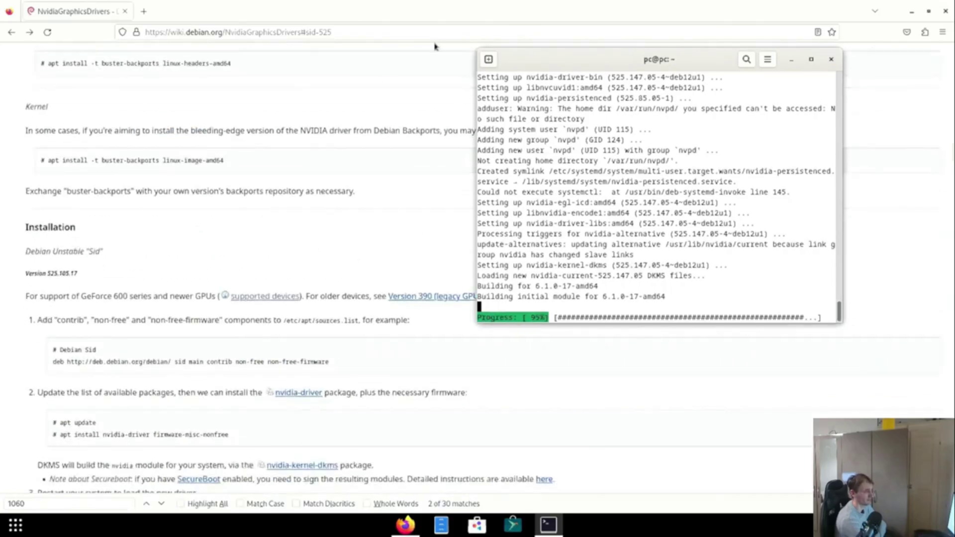
Close Firefox, centre the terminal, and restart the machine with sudo reboot.
left_click(945, 13)
left_click_drag(669, 61, 463, 62)
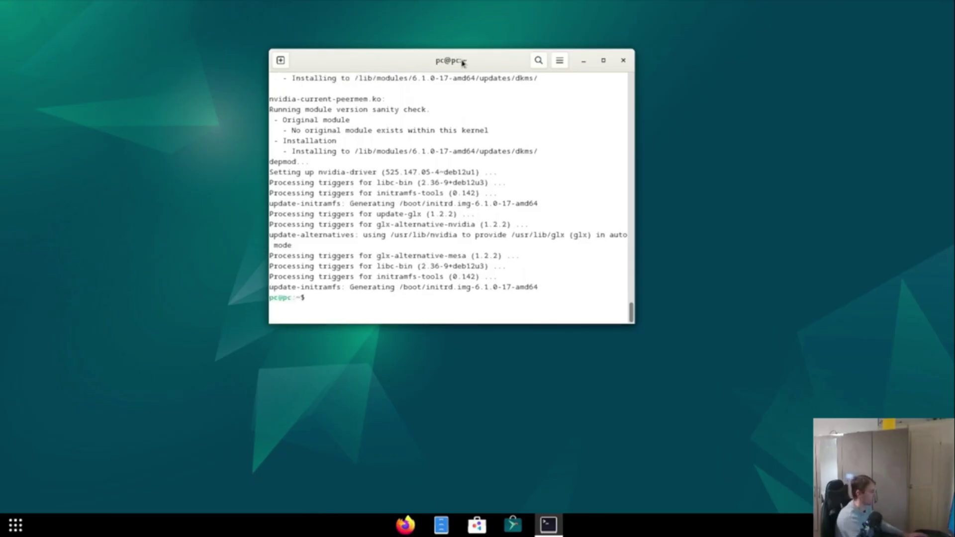
type("sudo reb")
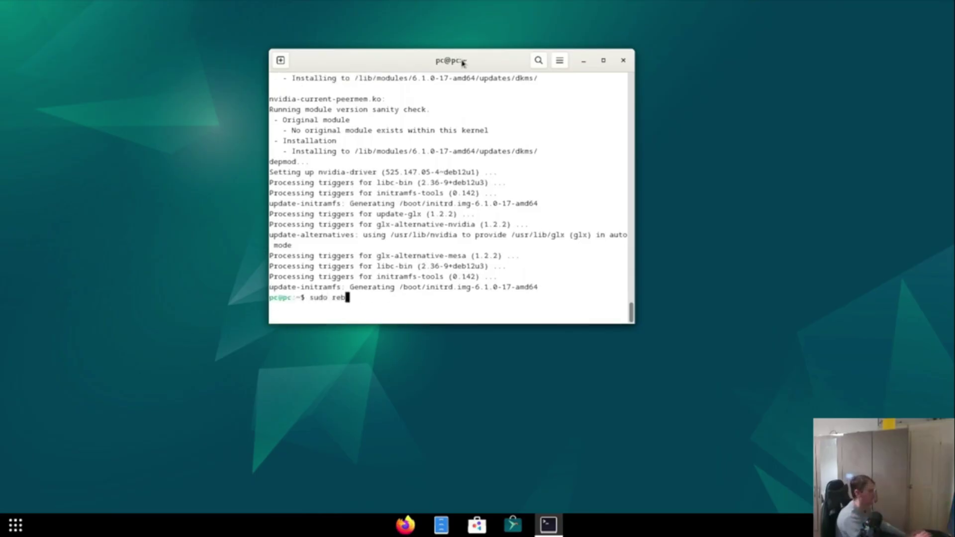
type("oot")
key("Return")
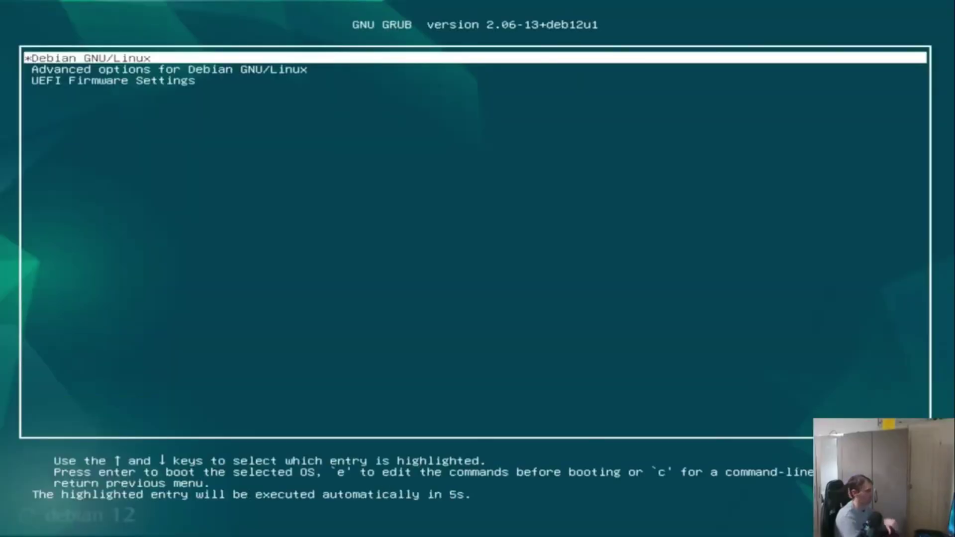
Boot the Debian GNU/Linux GRUB entry through to the GNOME desktop.
key("Return")
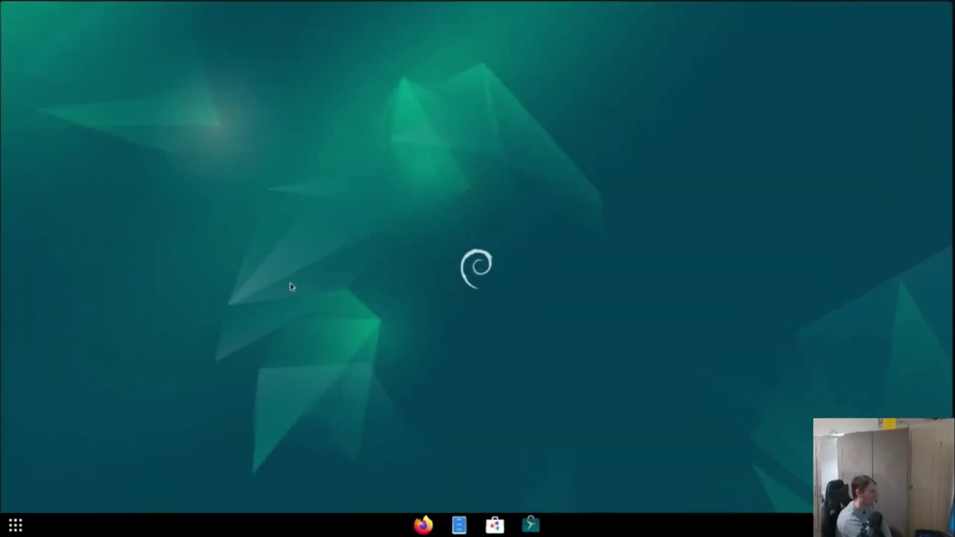
Launch NVIDIA X Server Settings and view GPU 0, the GeForce GTX 1060 6GB.
left_click(15, 525)
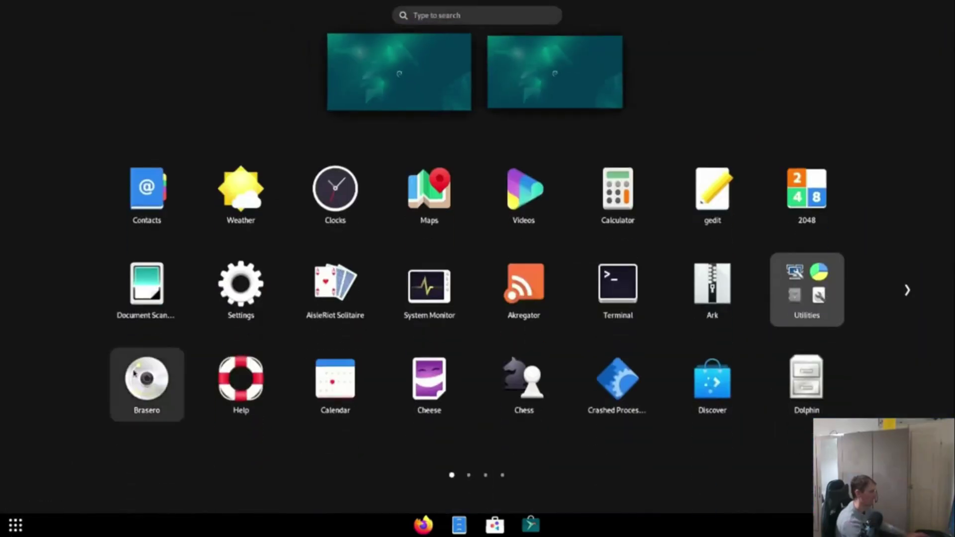
type("nvi")
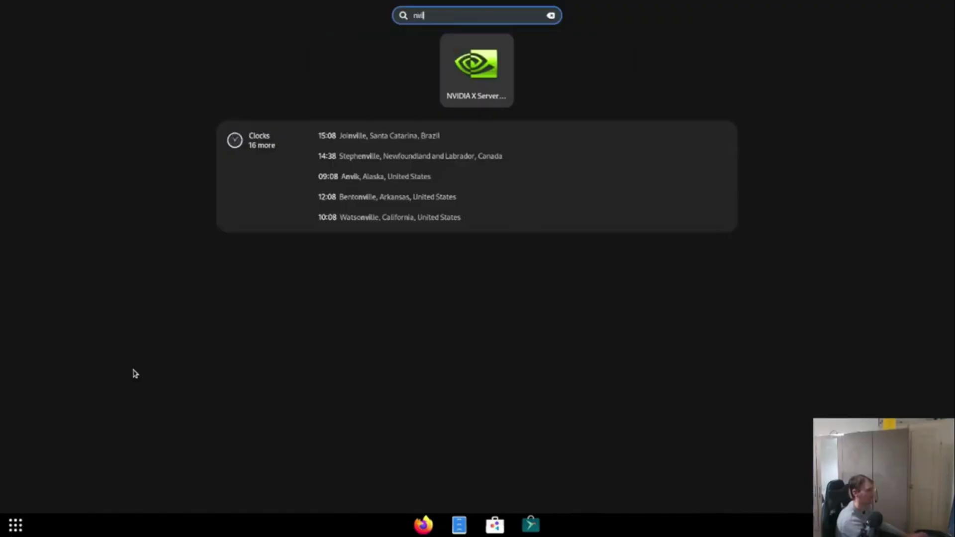
left_click(463, 74)
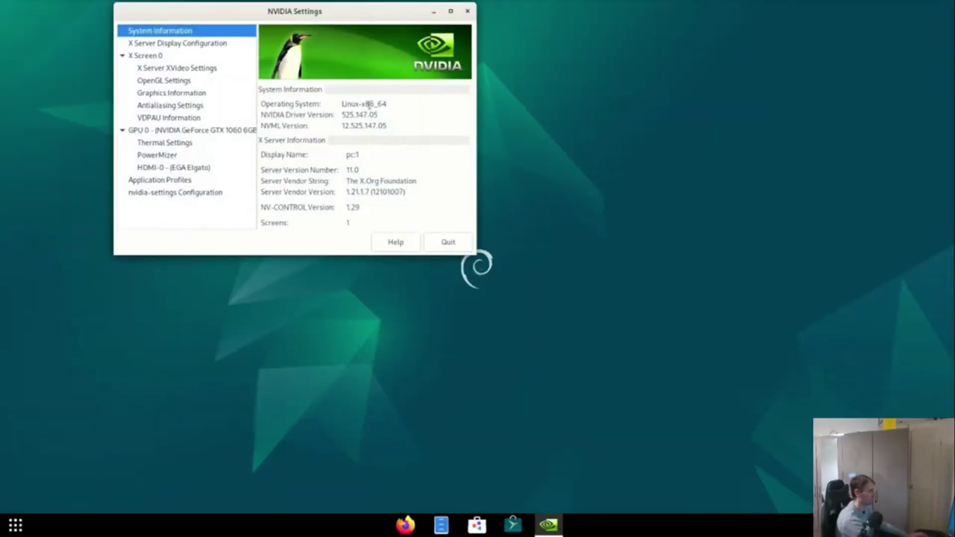
left_click(191, 131)
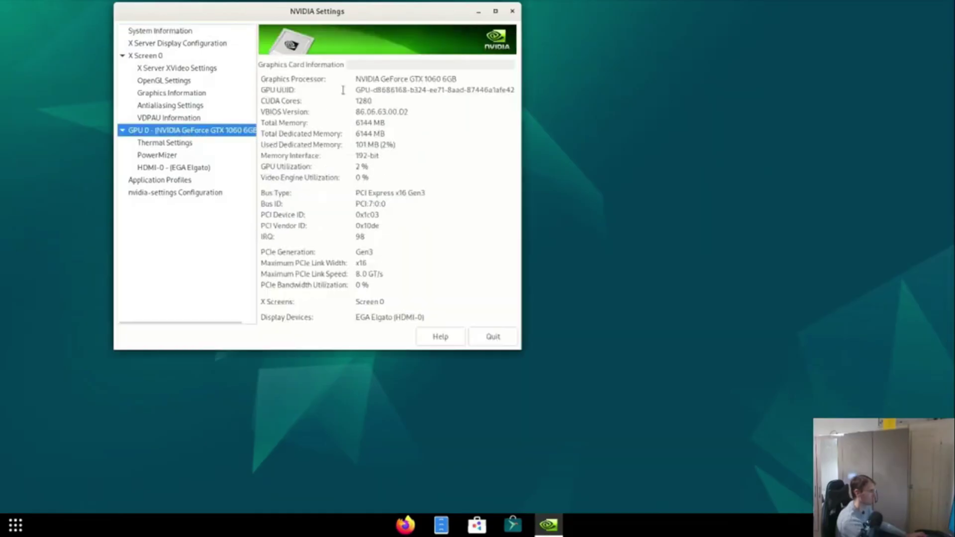